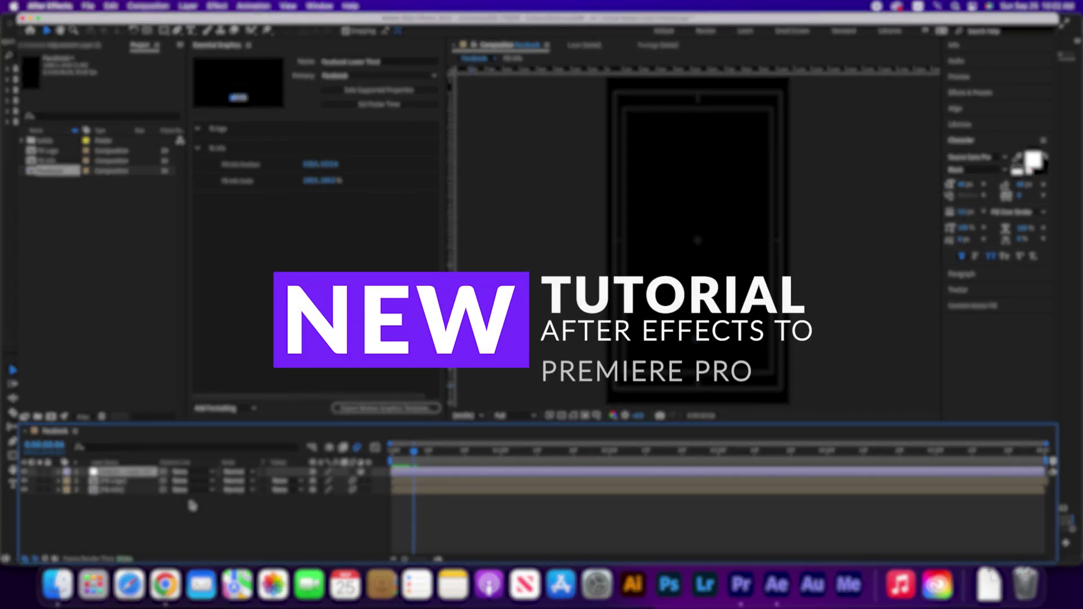
# Step: Set up the Facebook composition in Essential Graphics as the template 'Facebook Lower Third'
pyautogui.rightClick(184, 507)
pyautogui.click(226, 522)
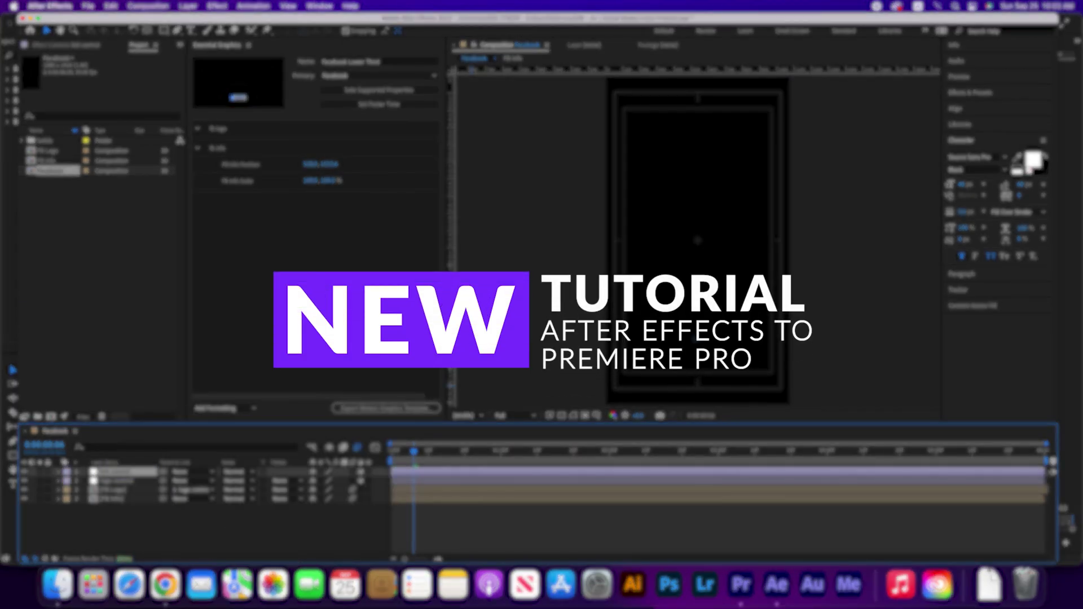
pyautogui.rightClick(226, 523)
pyautogui.click(203, 508)
pyautogui.click(387, 407)
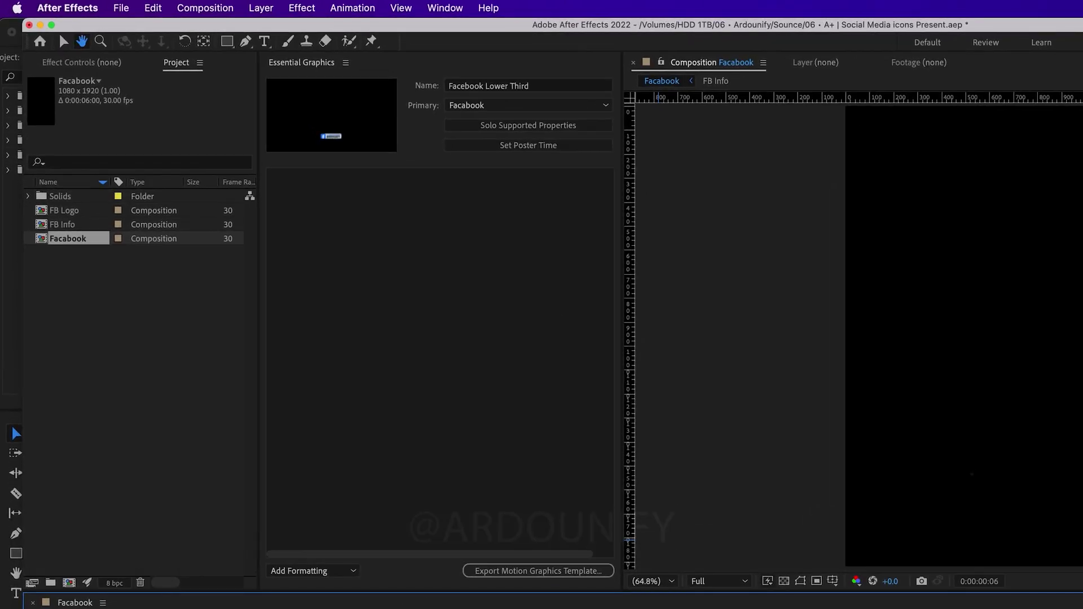
# Step: Add a control group named 'fb logo' to the template
pyautogui.click(445, 8)
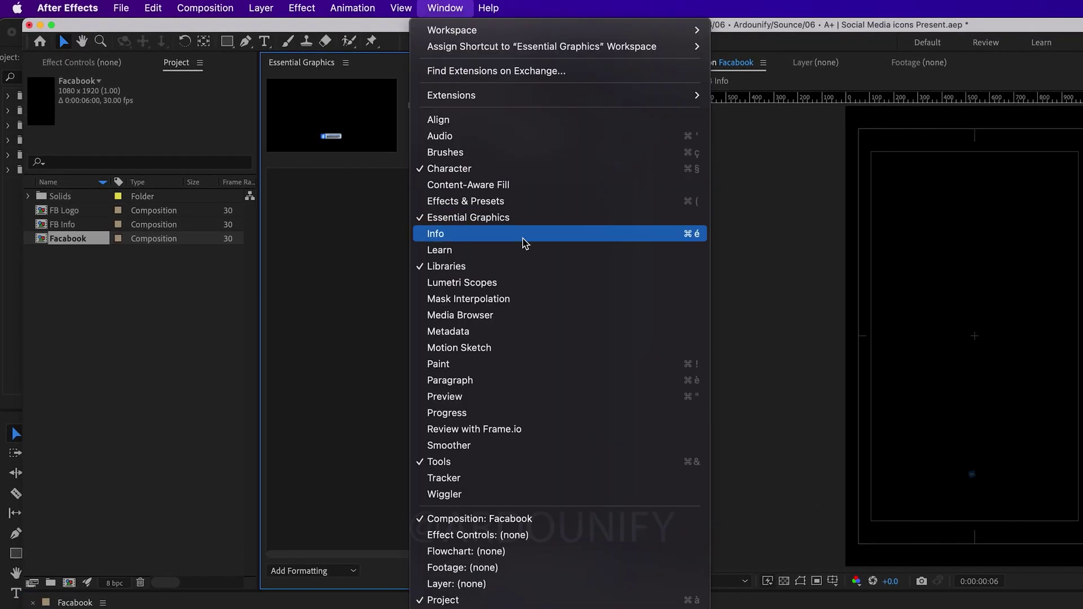
pyautogui.click(361, 257)
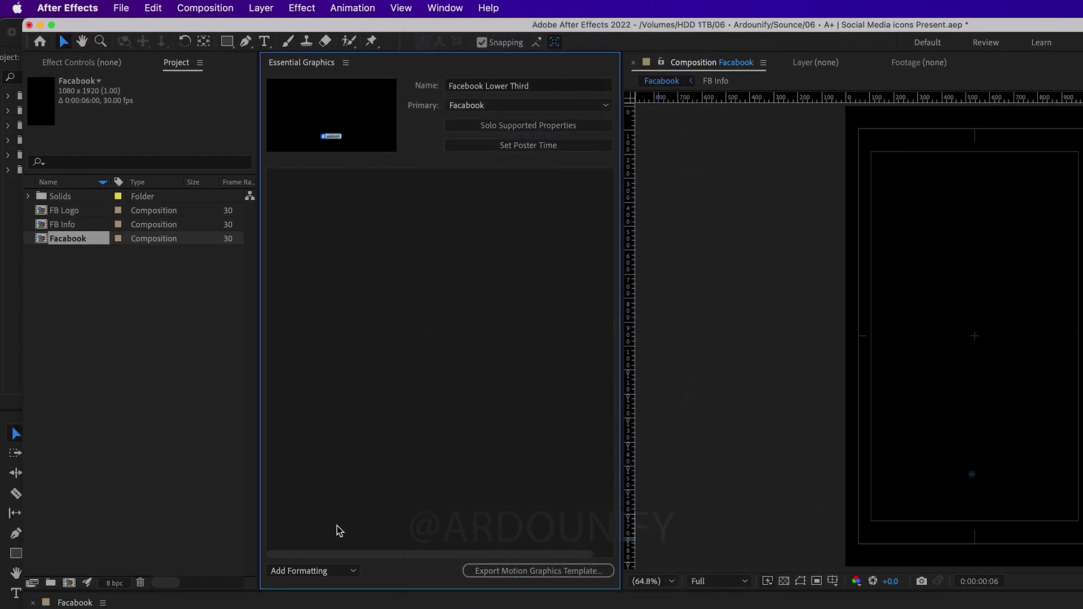
pyautogui.click(314, 571)
pyautogui.click(314, 598)
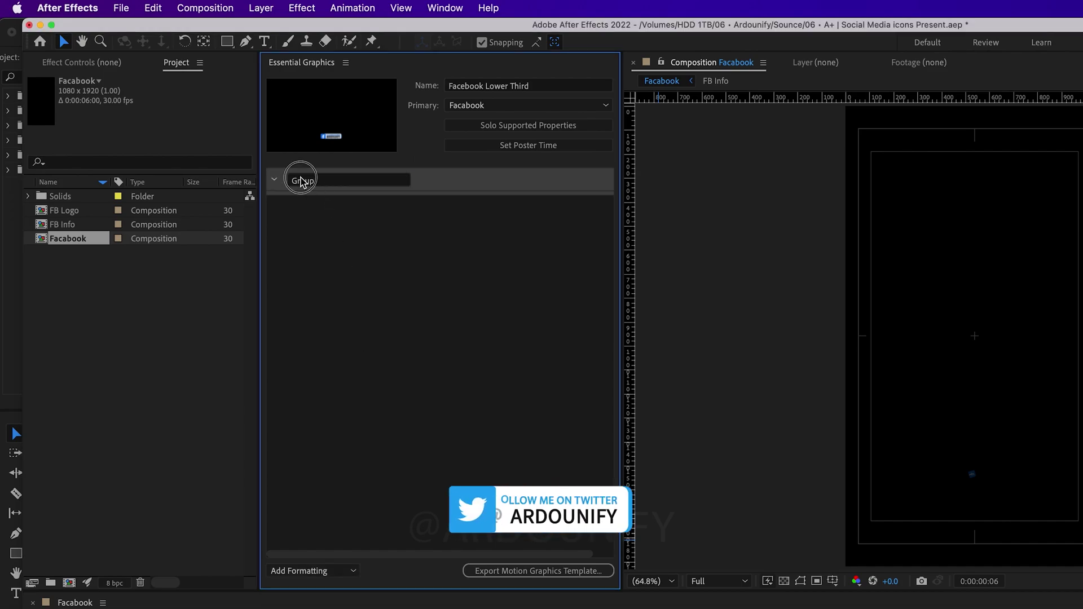
pyautogui.write('fb logo')
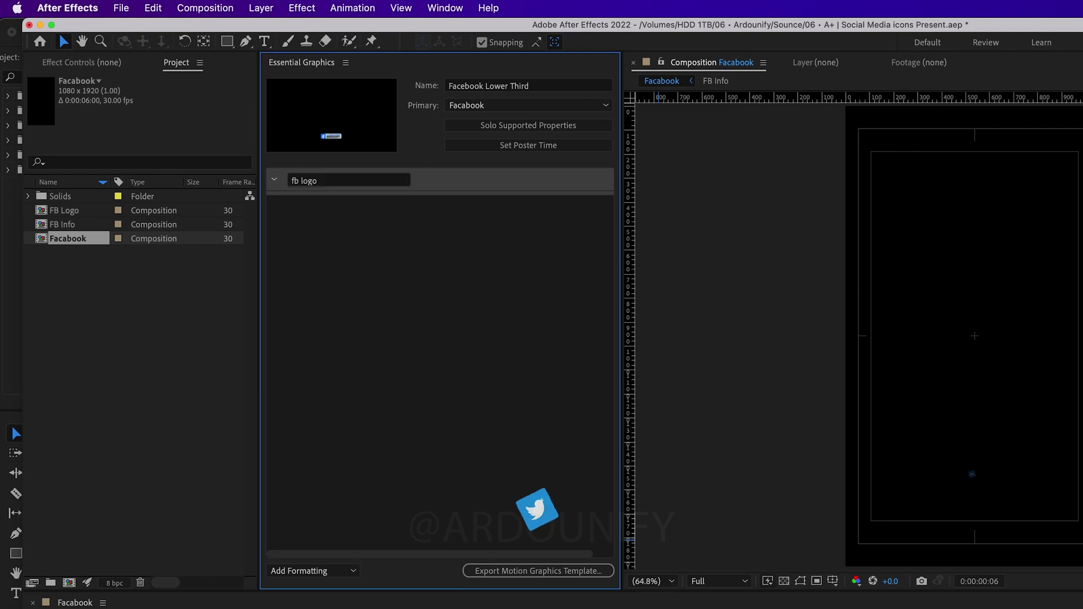
pyautogui.click(389, 285)
# Step: Add a second control group and begin naming it 'fb info'
pyautogui.click(336, 571)
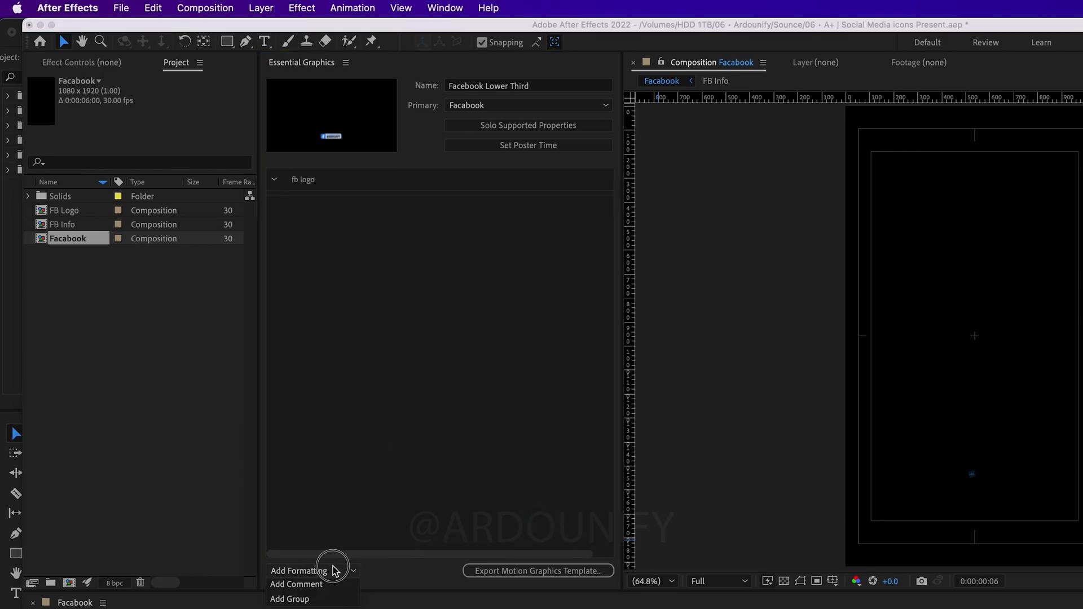
pyautogui.click(314, 596)
pyautogui.click(307, 212)
pyautogui.write('fb info')
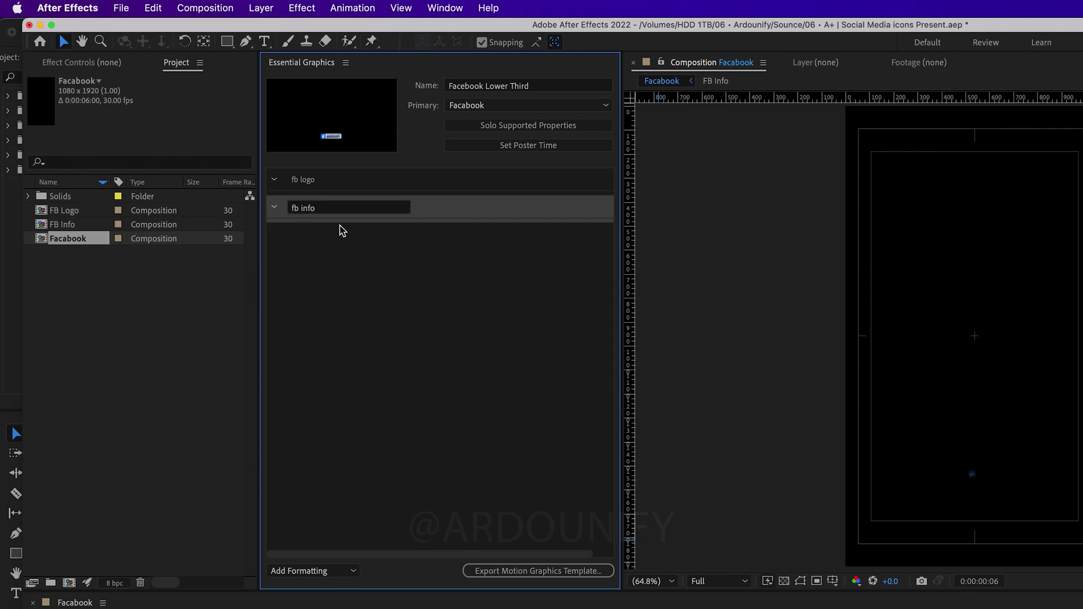
# Step: Finish naming the fb info group and add FB Logo's Position and Scale to fb logo
pyautogui.click(360, 297)
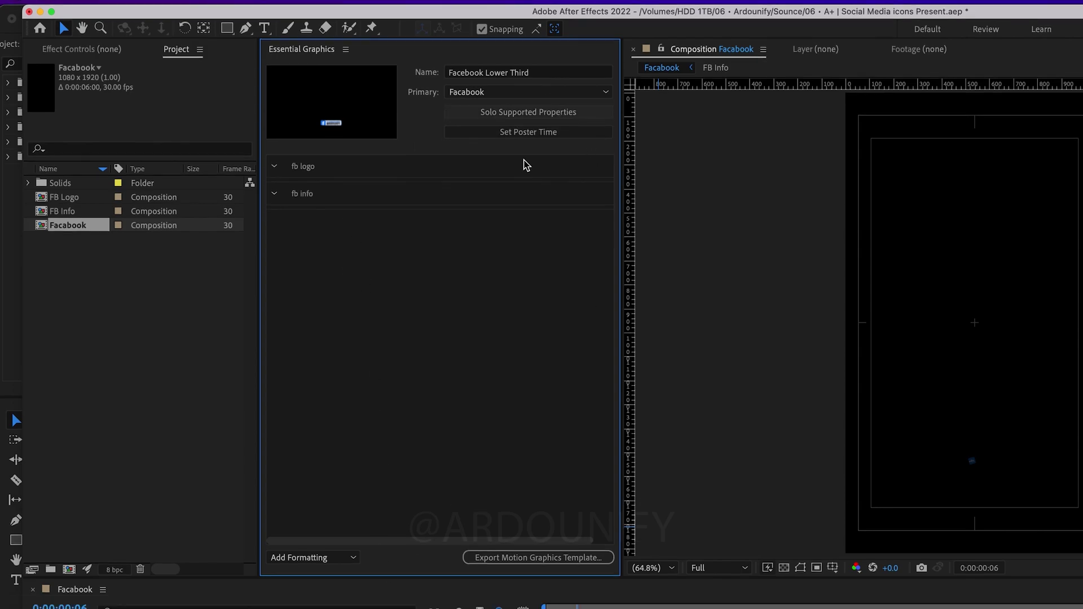
pyautogui.click(161, 608)
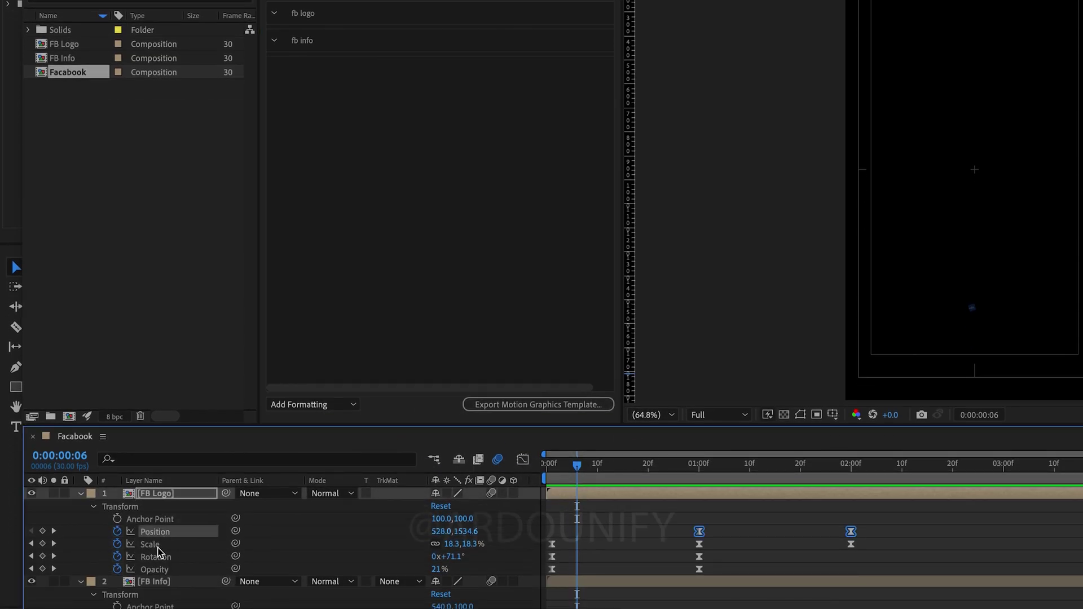
pyautogui.keyDown('shift'); pyautogui.click(158, 546); pyautogui.keyUp('shift')
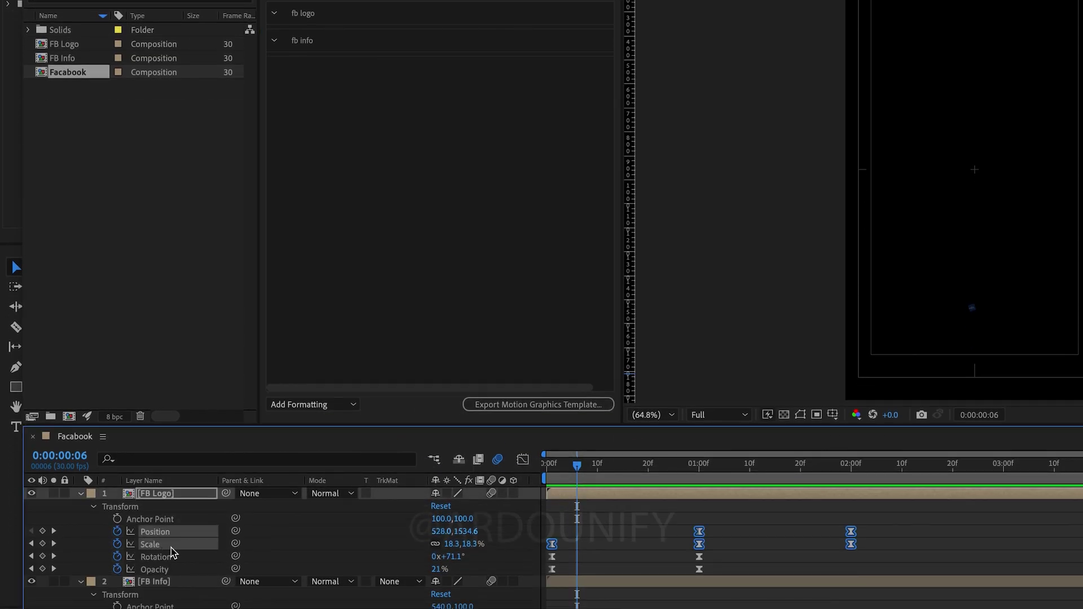
pyautogui.moveTo(151, 535); pyautogui.dragTo(446, 20)
# Step: Add FB Info's Position and Scale to the fb info group, then start the template export
pyautogui.scroll(-2, 164, 560)
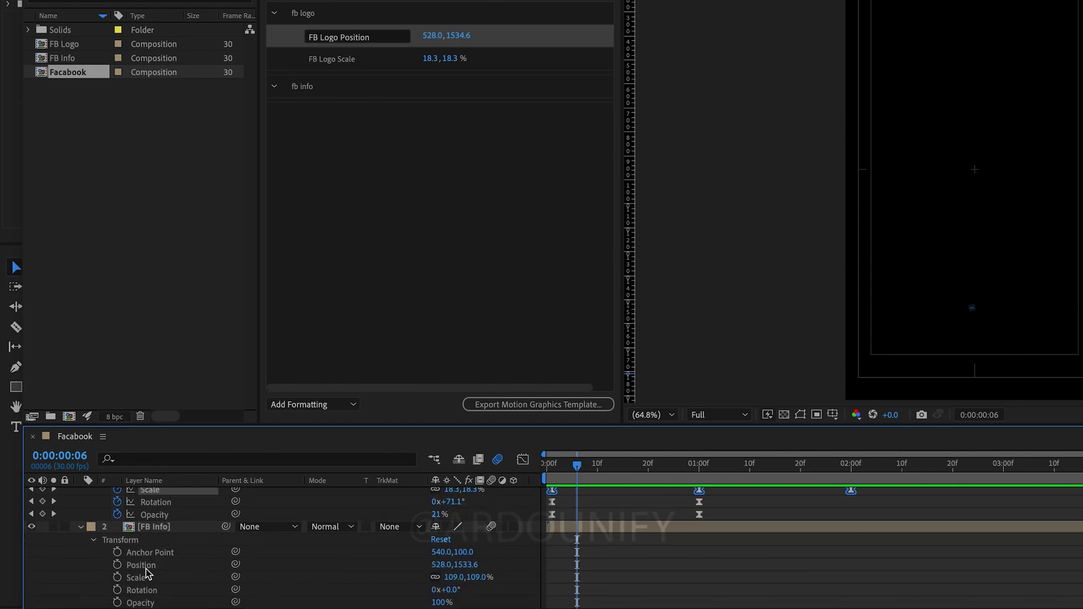
pyautogui.click(144, 565)
pyautogui.keyDown('shift'); pyautogui.click(141, 577); pyautogui.keyUp('shift')
pyautogui.moveTo(146, 571); pyautogui.dragTo(418, 93)
pyautogui.click(473, 242)
pyautogui.click(587, 404)
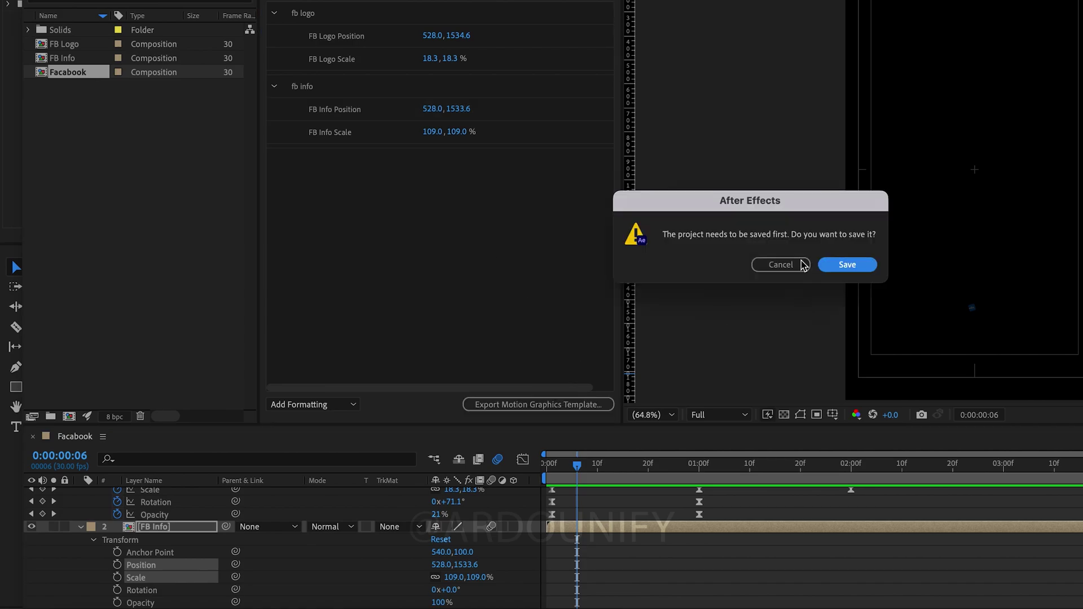
# Step: Save the project and export the template as Facebook Lower Third.mogrt, dismissing the font warning
pyautogui.click(867, 265)
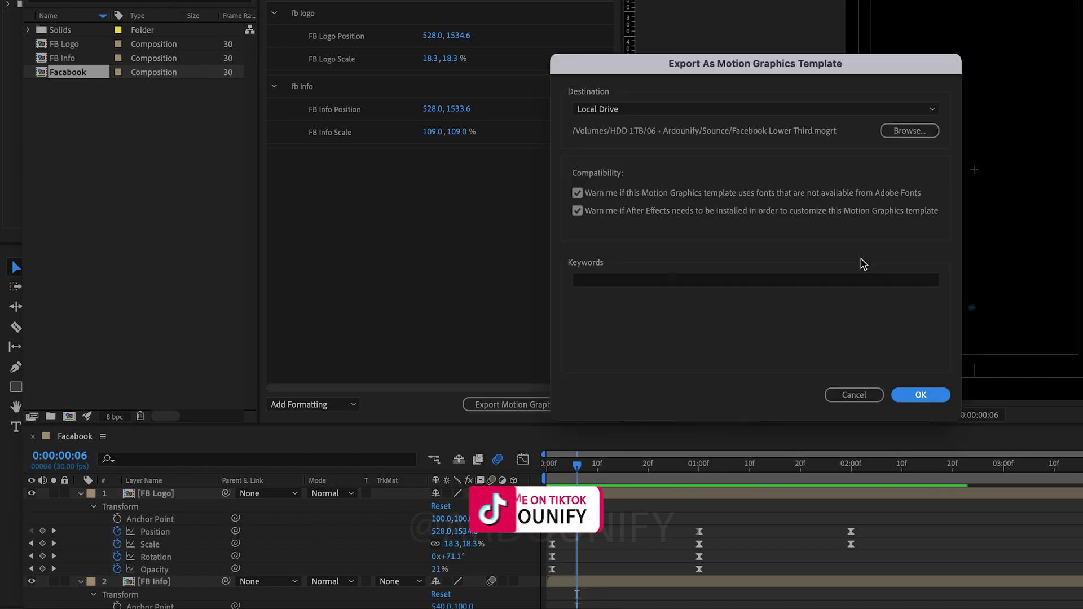
pyautogui.click(914, 131)
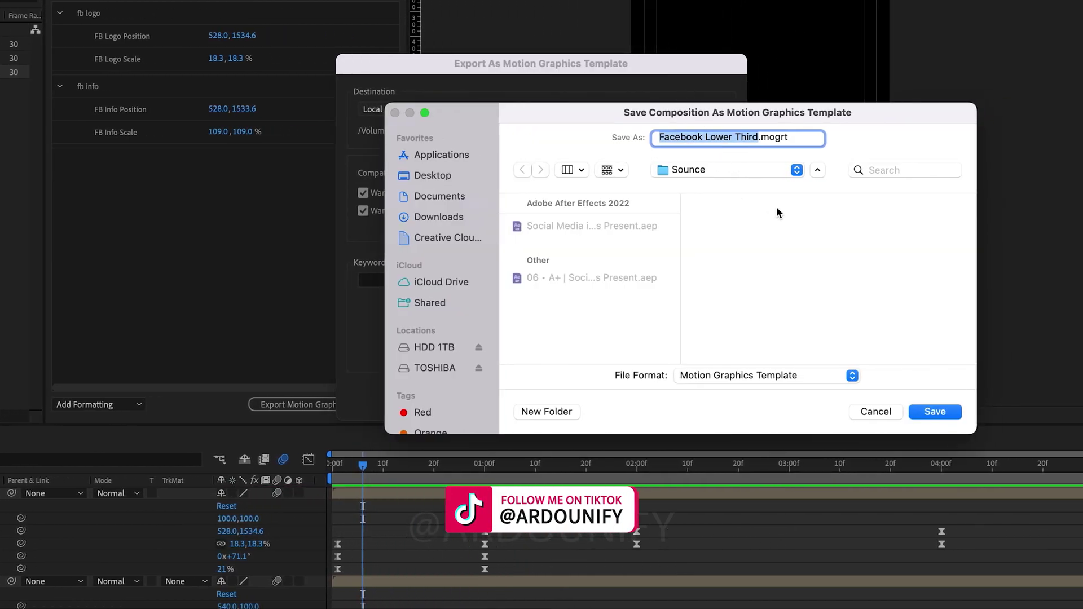
pyautogui.click(935, 412)
pyautogui.click(706, 395)
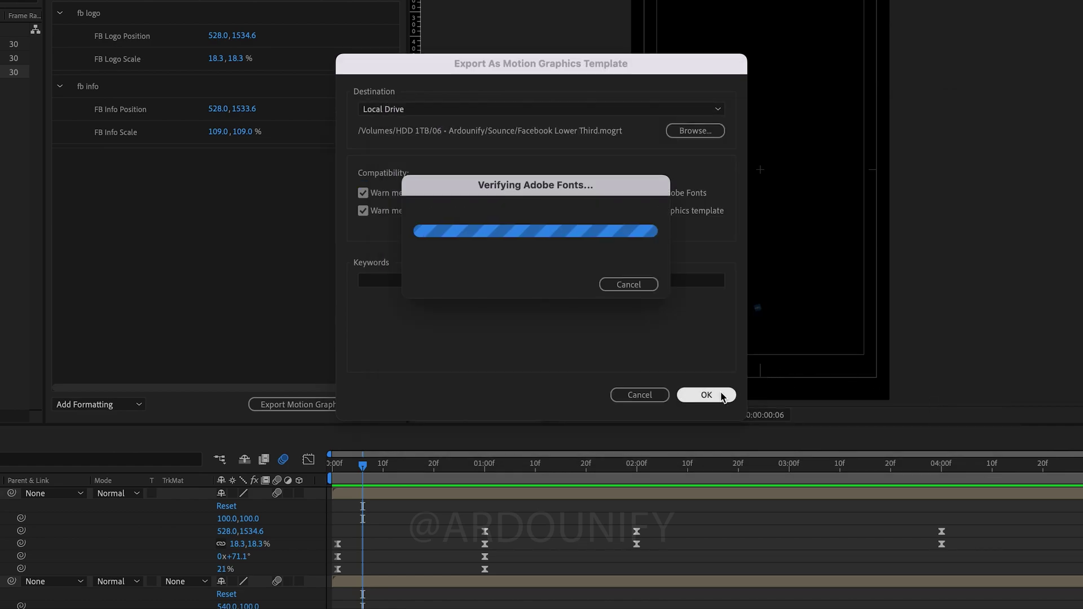
pyautogui.click(666, 297)
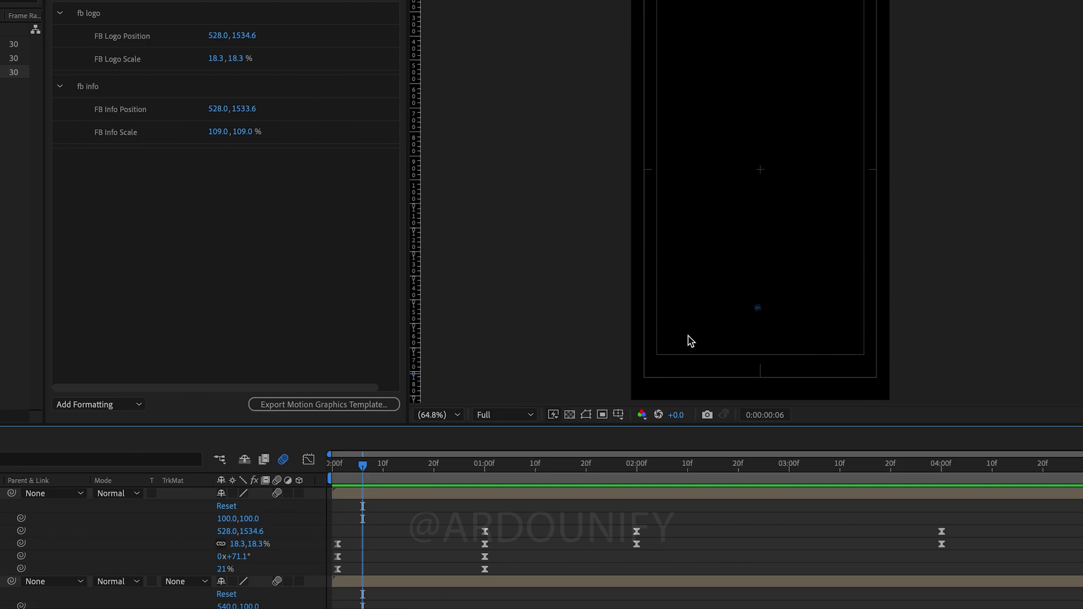
# Step: Install the Facebook Lower Third .mogrt template in Premiere Pro's Essential Graphics
pyautogui.click(821, 576)
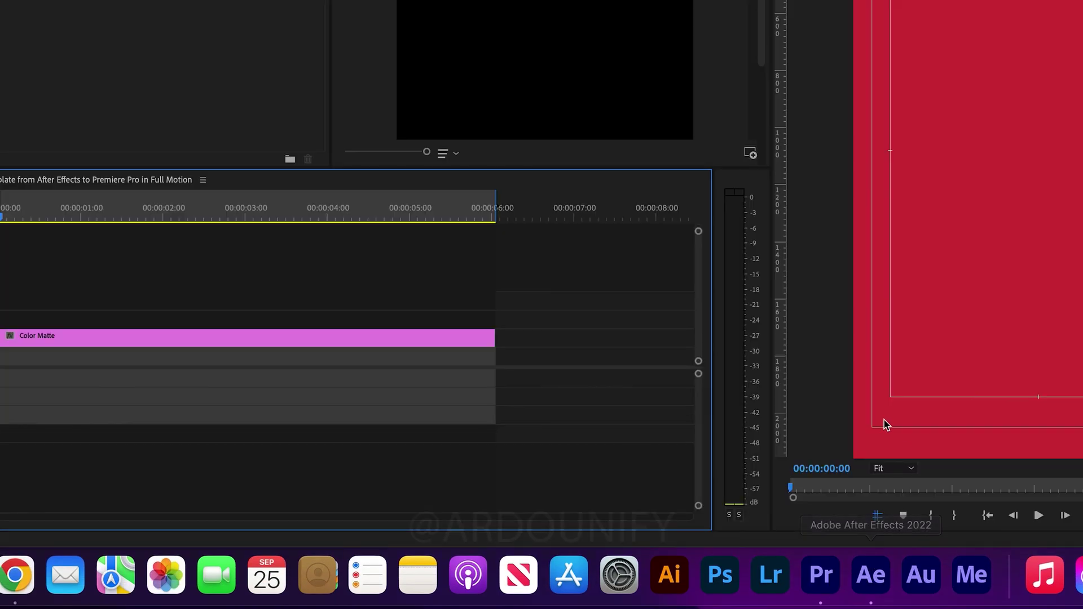
pyautogui.click(751, 230)
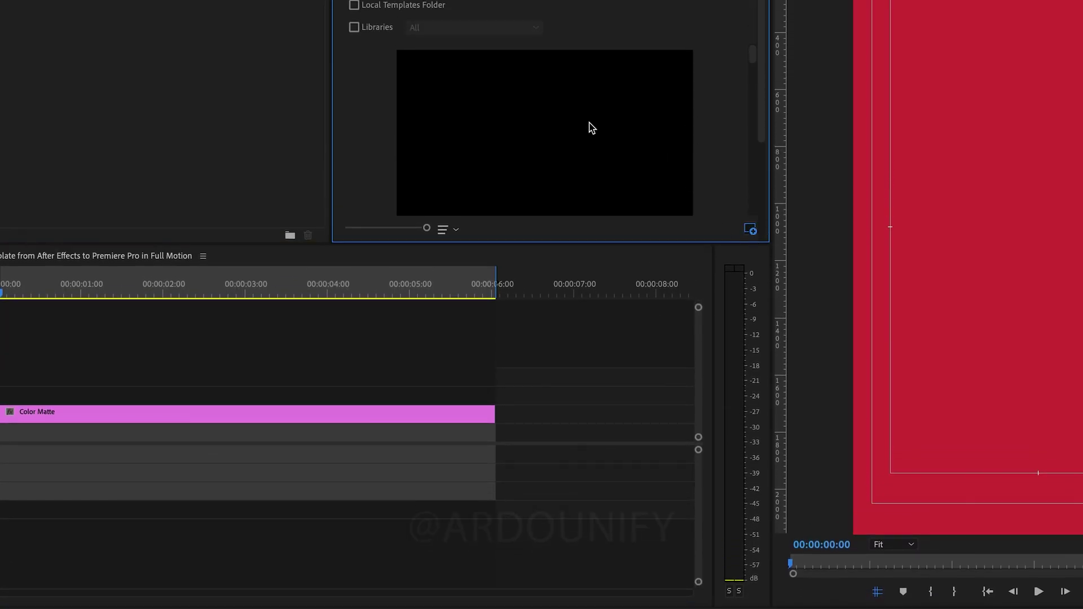
pyautogui.click(396, 94)
pyautogui.click(853, 271)
# Step: Place the Facebook Lower Third template on V3 above the Color Matte clip
pyautogui.click(535, 243)
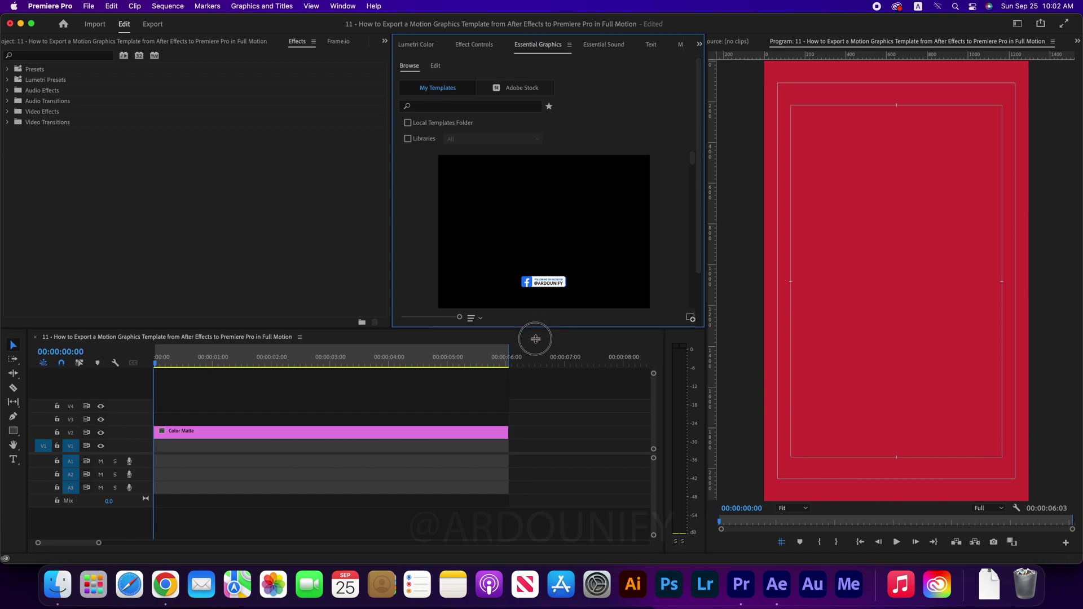
pyautogui.moveTo(535, 338); pyautogui.dragTo(534, 349)
pyautogui.moveTo(587, 234); pyautogui.dragTo(139, 430)
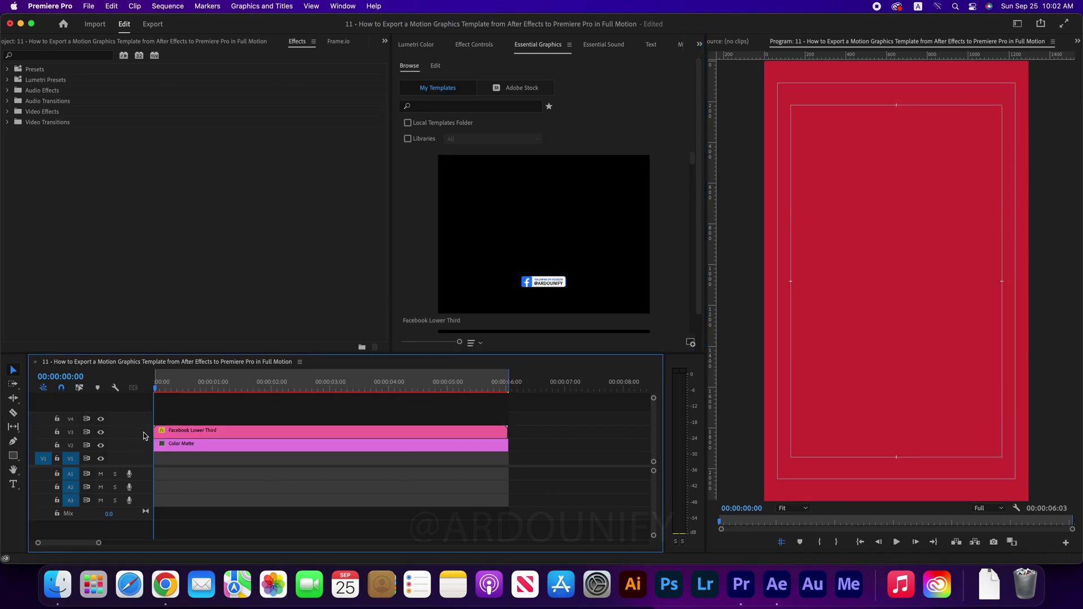
# Step: Play the sequence and jump to around 00:00:03:26 to check the lower third over the red matte
pyautogui.press('space')
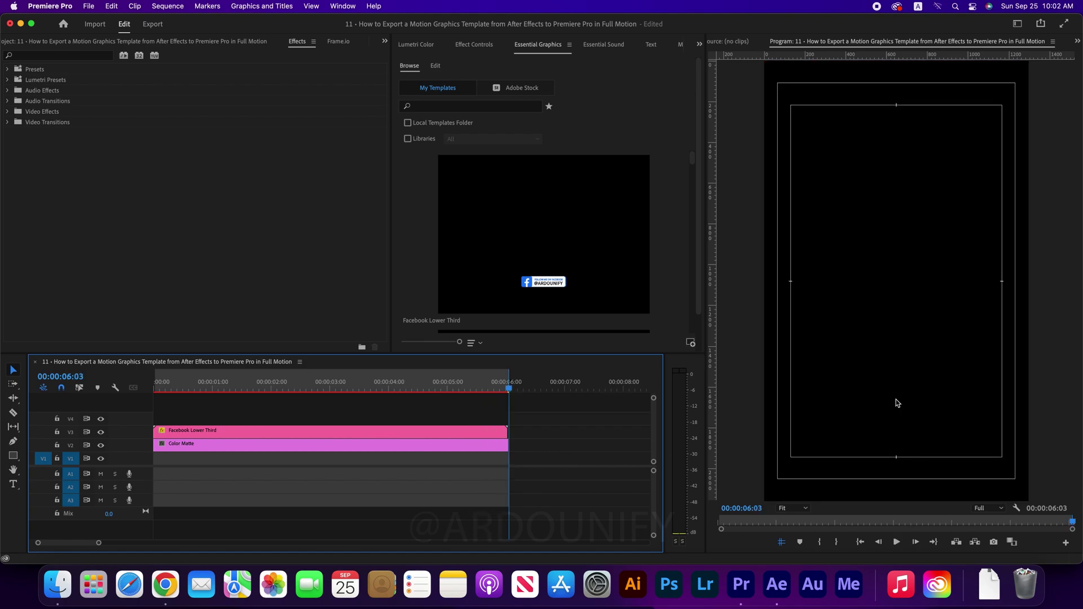
pyautogui.click(362, 390)
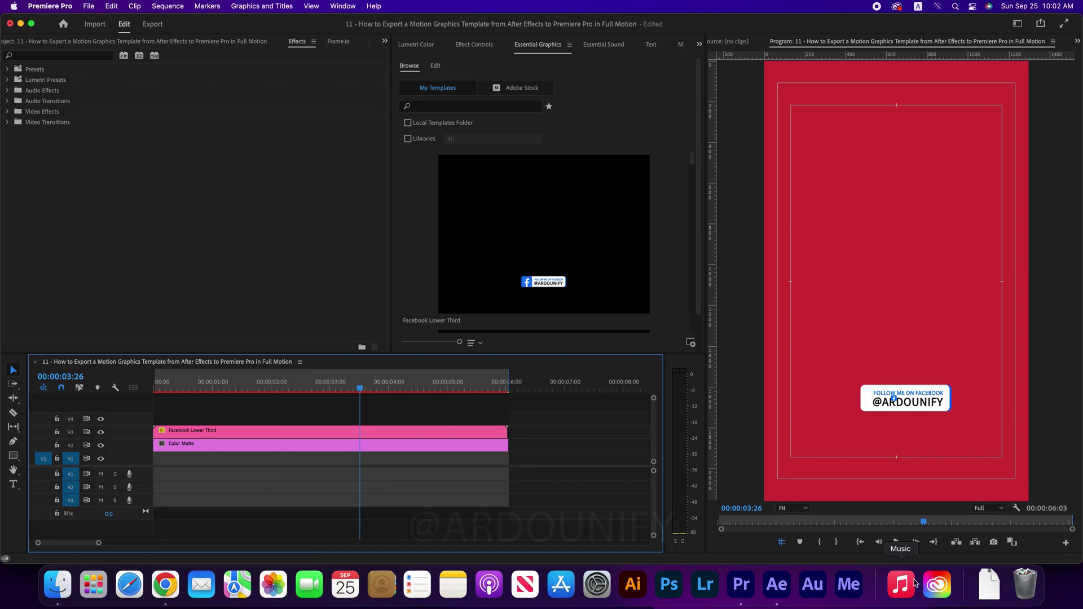
# Step: Return to After Effects, collapse both layers, and expand FB Logo's Transform properties
pyautogui.click(777, 585)
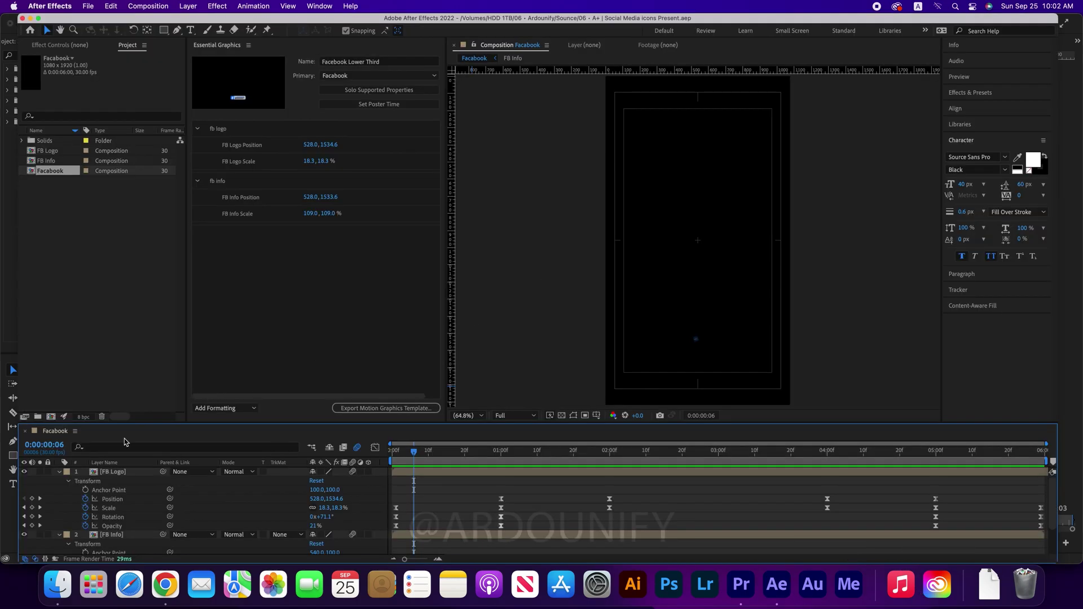
pyautogui.click(61, 473)
pyautogui.click(60, 481)
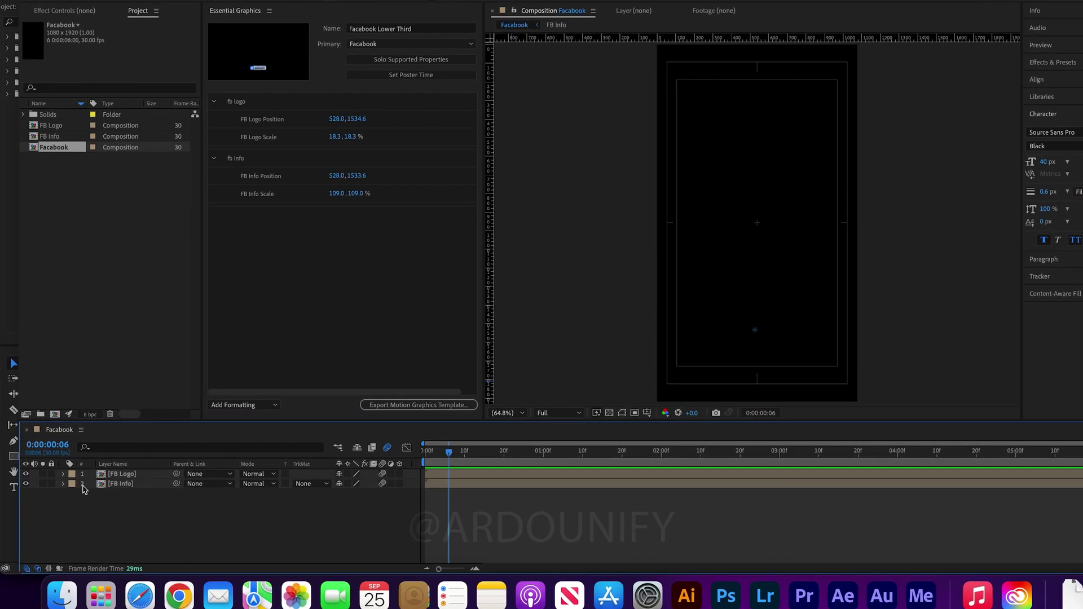
pyautogui.click(82, 483)
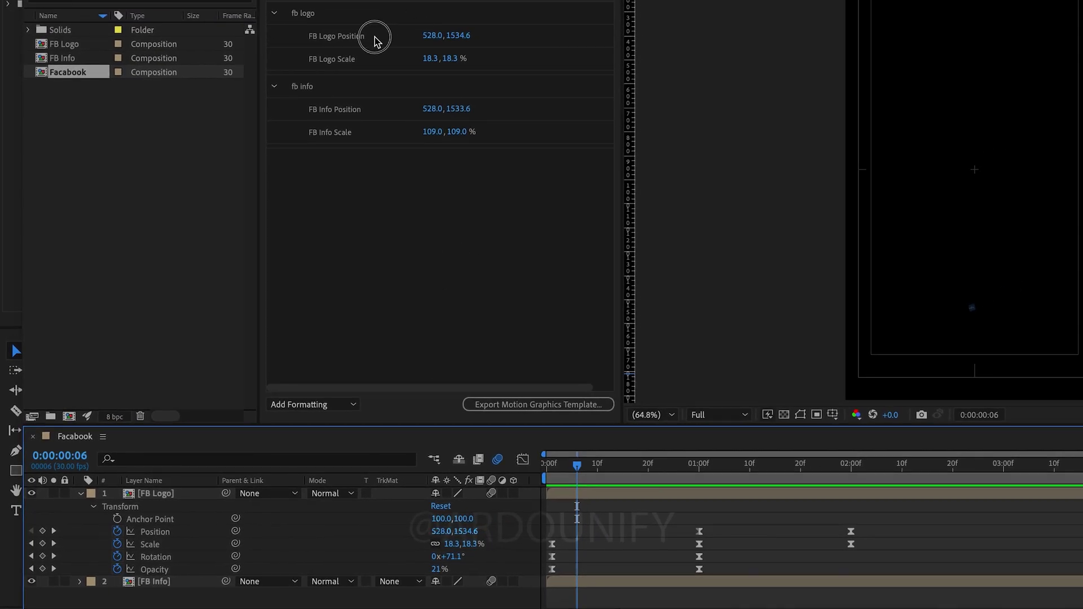
# Step: Remove the FB Logo Position and Scale controls from the template
pyautogui.click(376, 40)
pyautogui.press('Delete')
pyautogui.click(506, 44)
pyautogui.press('Delete')
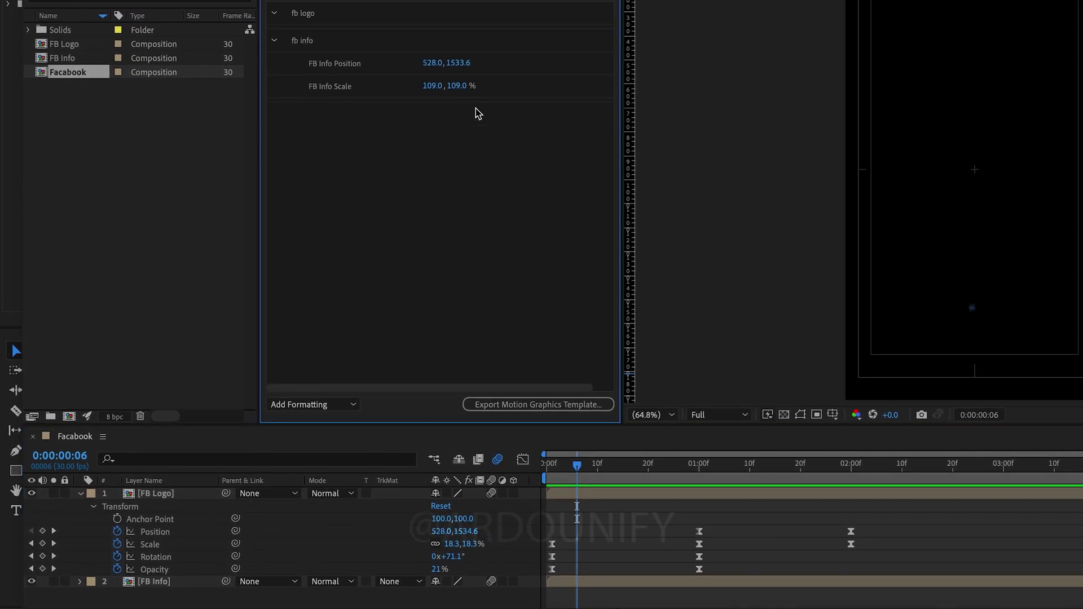
pyautogui.click(80, 494)
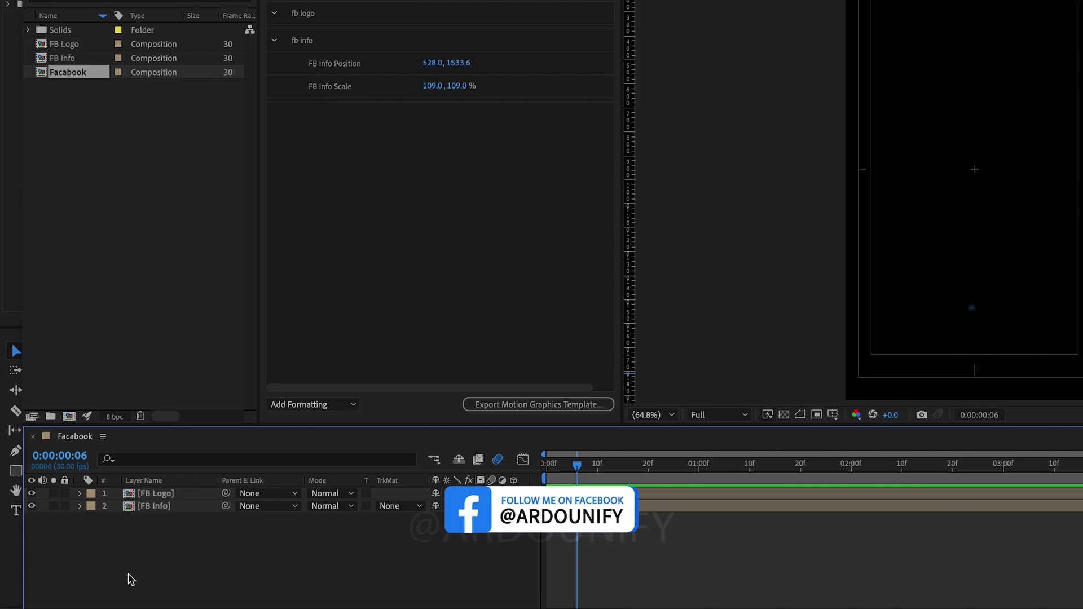
# Step: Add an adjustment layer named 'logo control' and parent FB Logo to it
pyautogui.rightClick(169, 546)
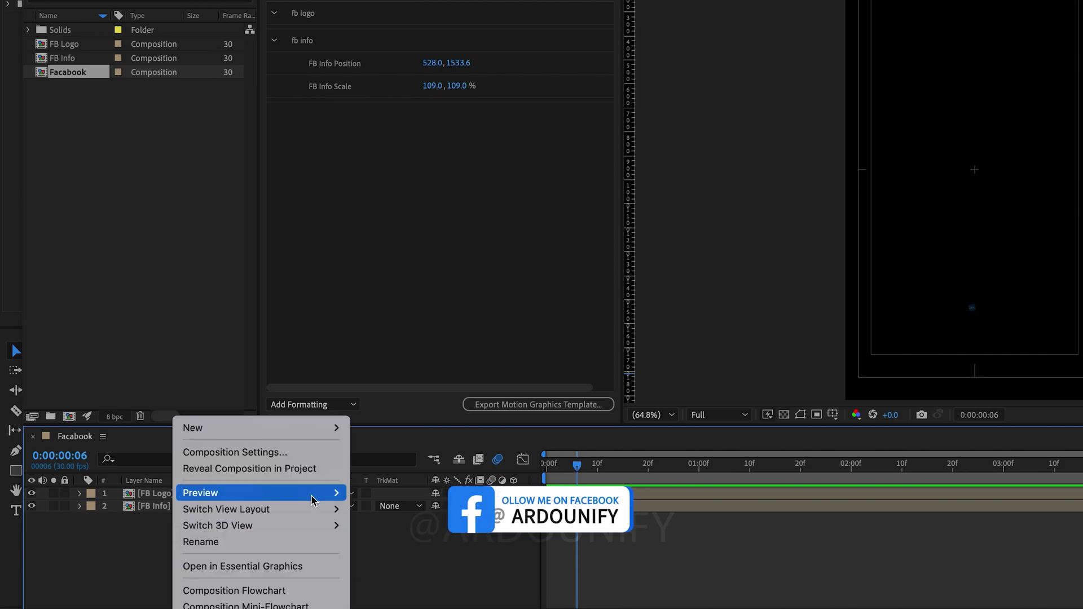
pyautogui.moveTo(336, 433)
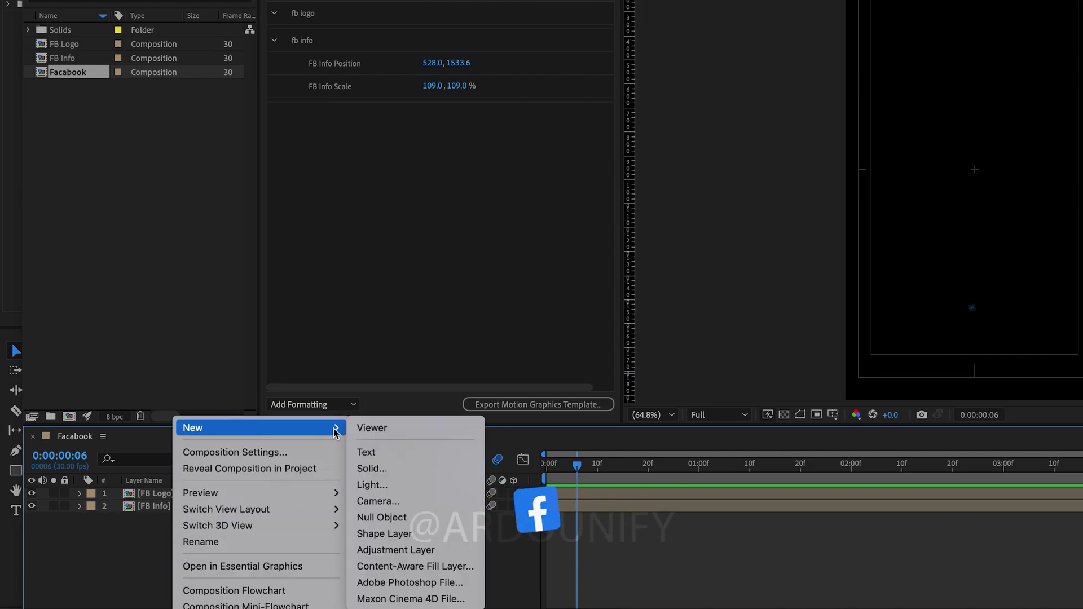
pyautogui.click(457, 556)
pyautogui.press('Return')
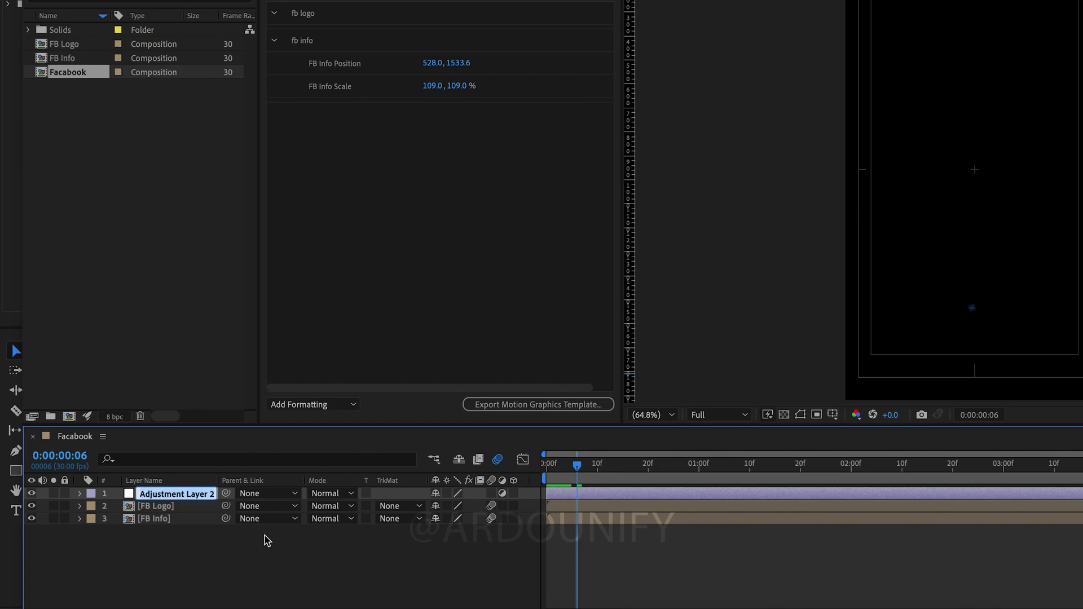
pyautogui.write('logo control')
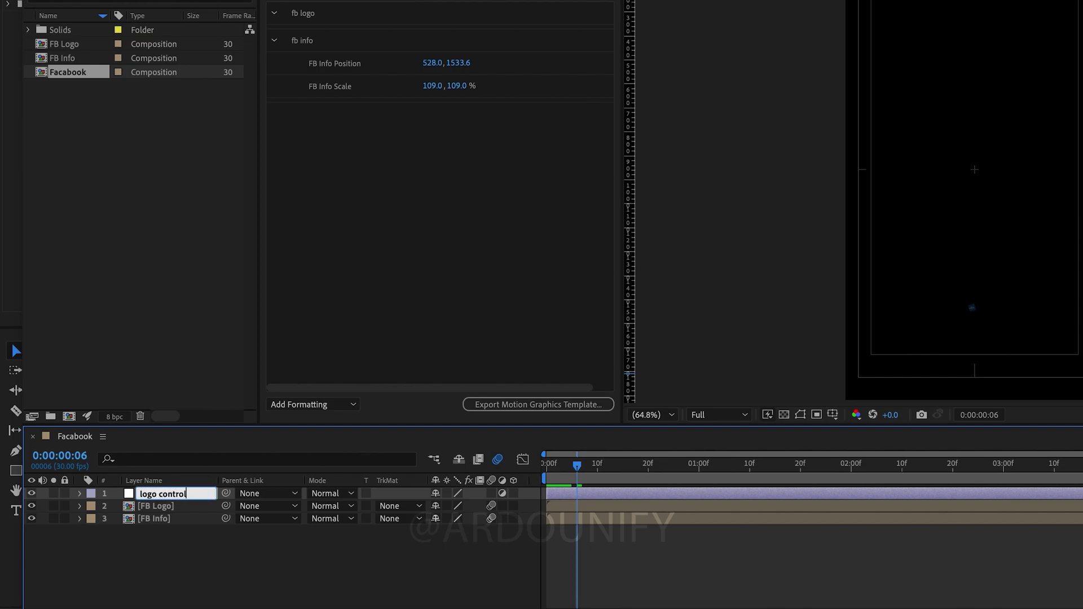
pyautogui.press('Return')
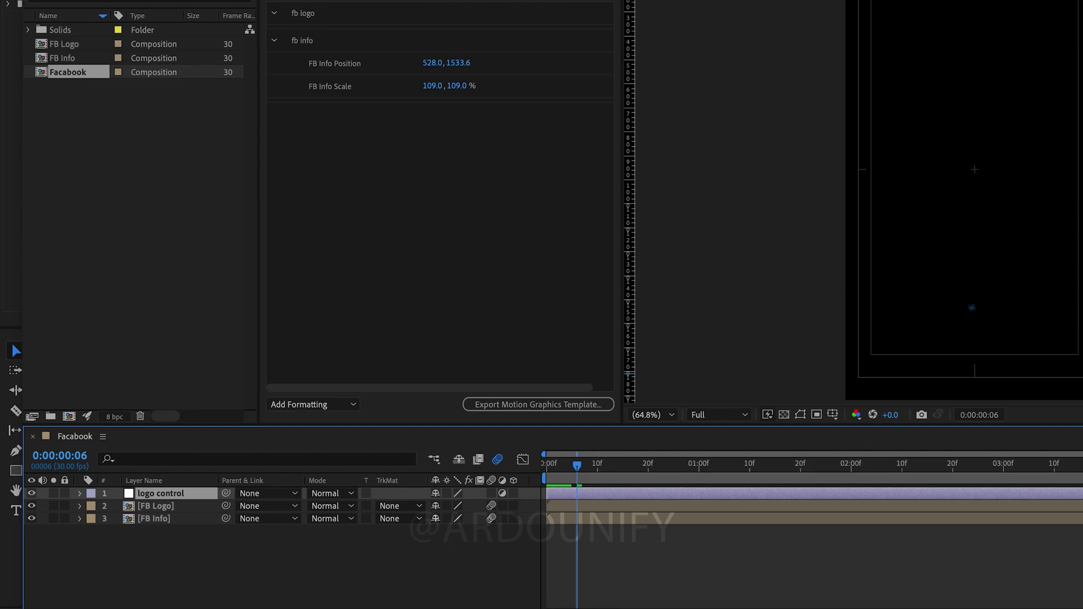
pyautogui.click(277, 506)
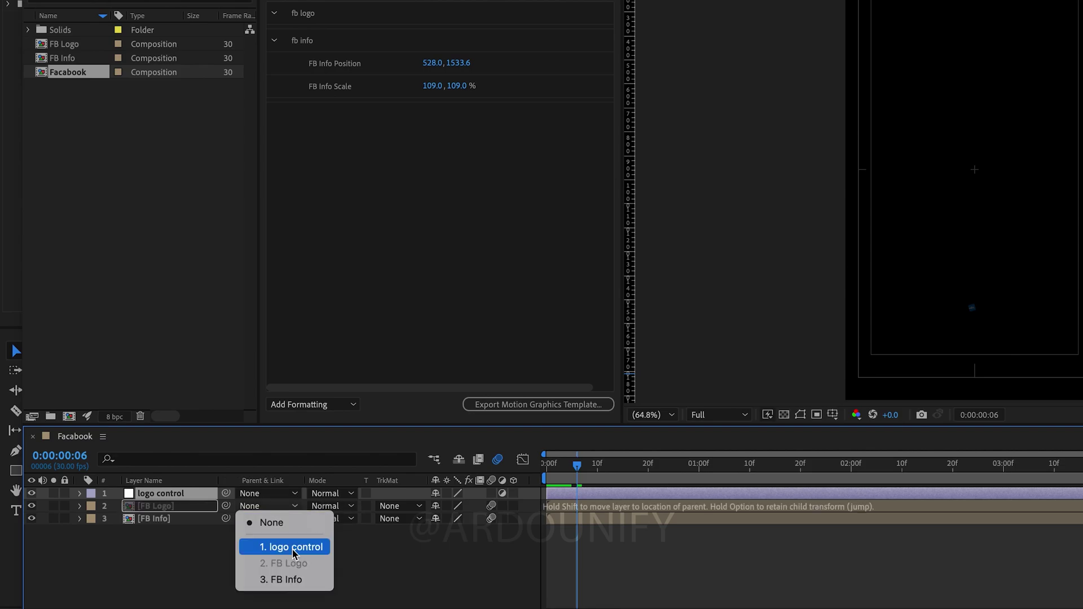
pyautogui.click(294, 549)
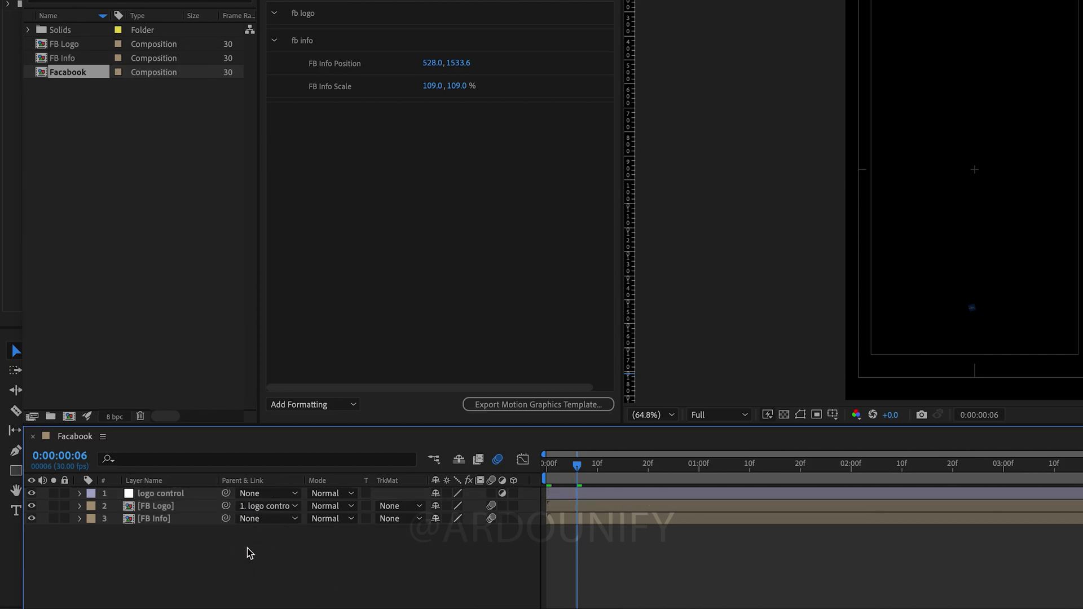
# Step: Add a new adjustment layer named 'full control'
pyautogui.rightClick(243, 549)
pyautogui.moveTo(338, 428)
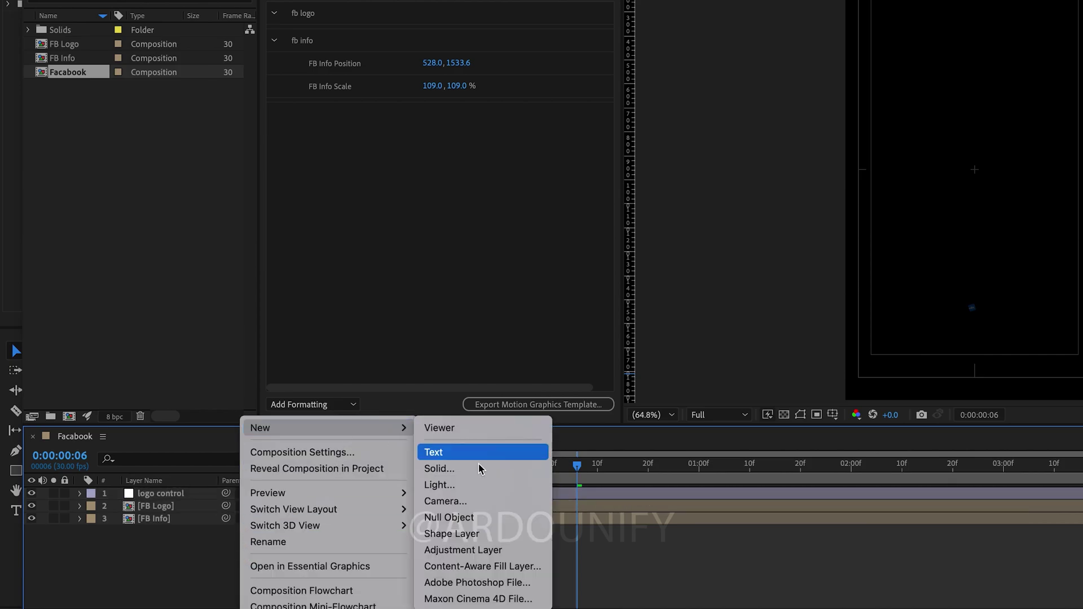
pyautogui.click(508, 550)
pyautogui.press('Return')
pyautogui.write('full control')
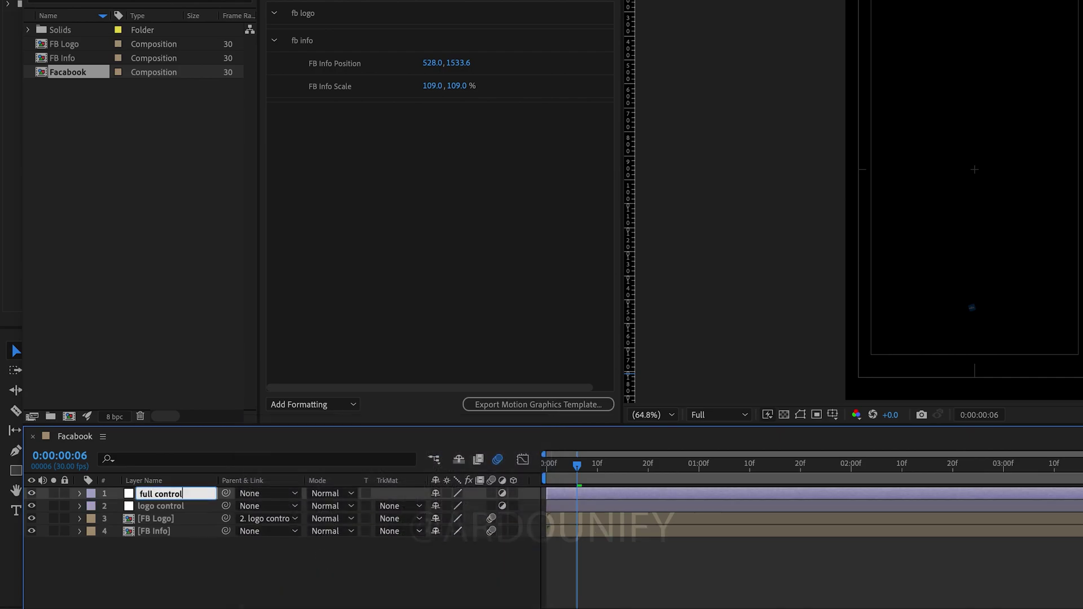
pyautogui.press('Return')
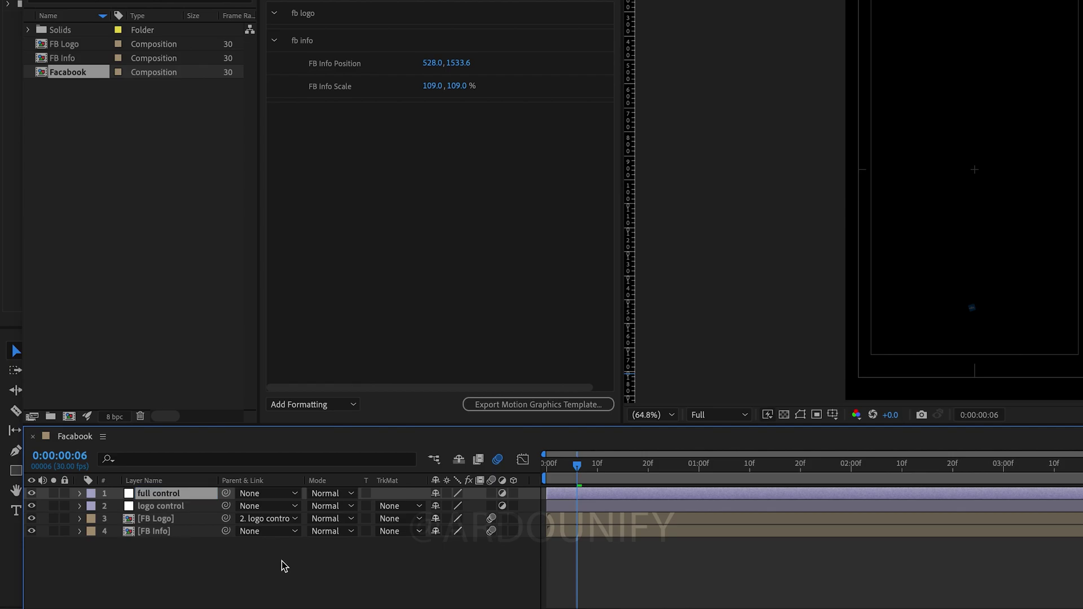
# Step: Parent both FB Info and logo control to the full control layer
pyautogui.click(286, 531)
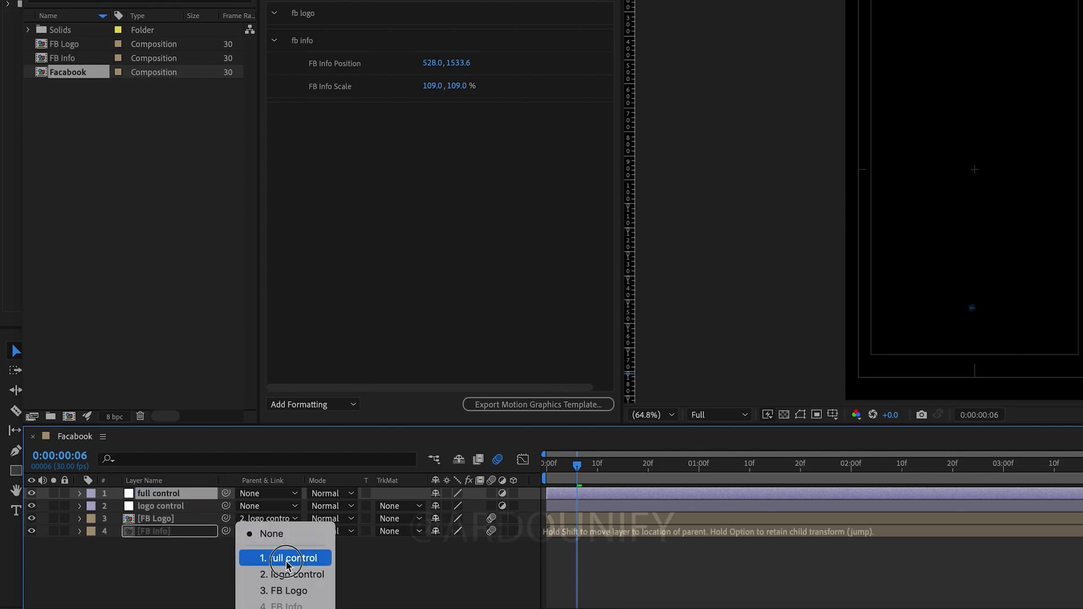
pyautogui.click(289, 558)
pyautogui.click(269, 508)
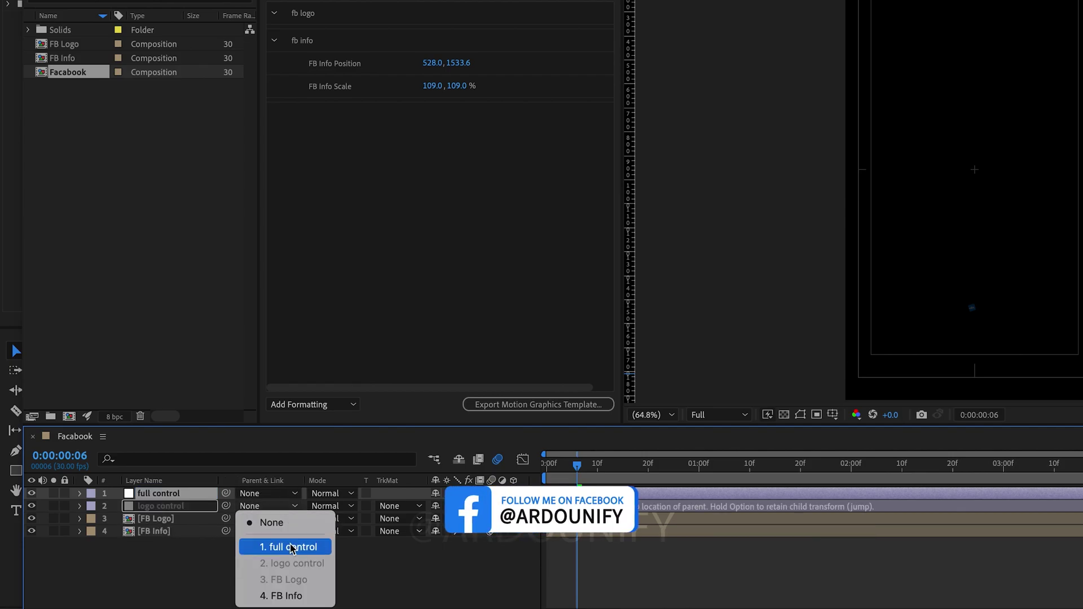
pyautogui.click(279, 547)
pyautogui.click(469, 220)
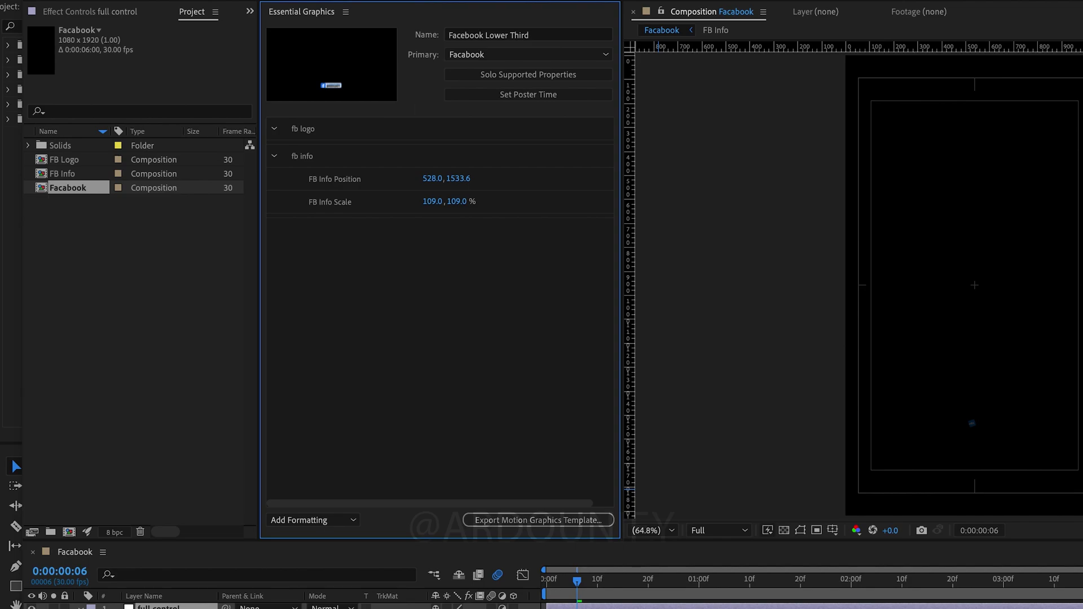
# Step: Add a template group named 'full control'
pyautogui.click(316, 520)
pyautogui.click(310, 549)
pyautogui.click(306, 231)
pyautogui.doubleClick(306, 232)
pyautogui.write('full co')
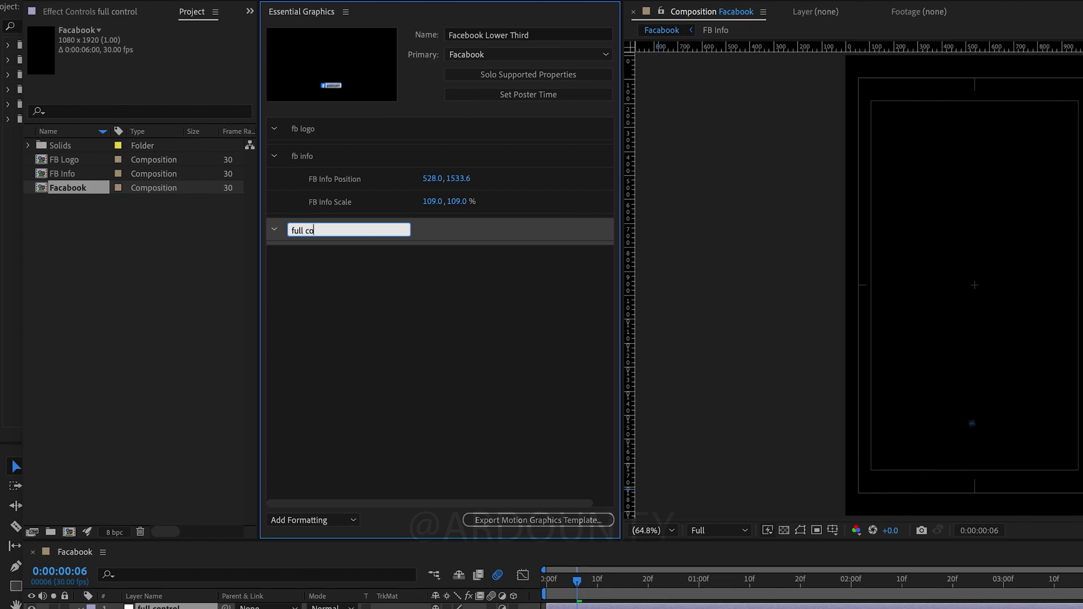
pyautogui.write('ntrol')
pyautogui.press('Return')
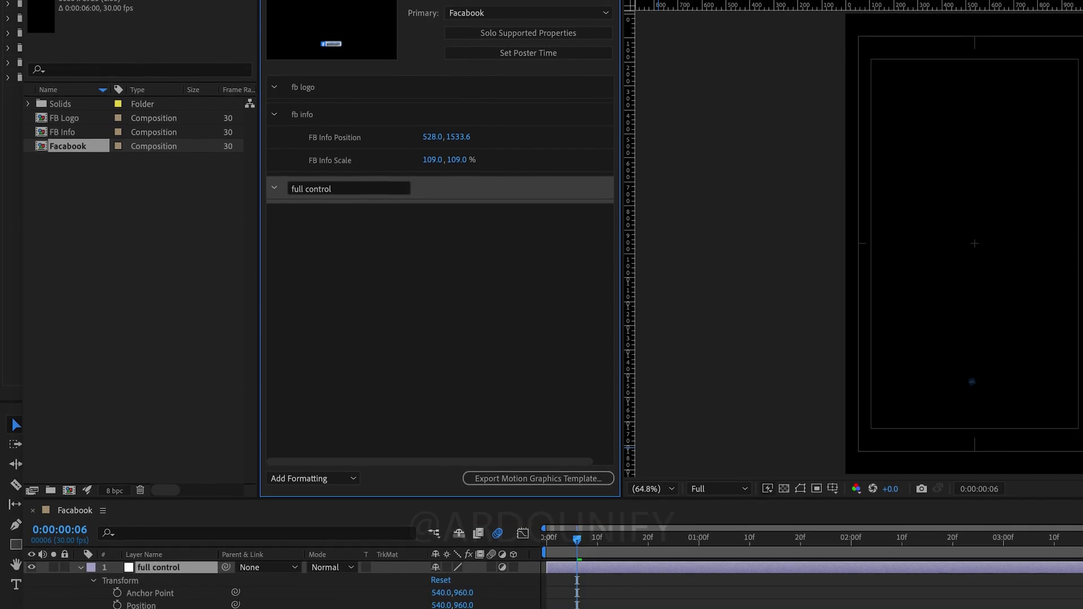
# Step: Add the full control layer's Position and Scale to the full control group
pyautogui.click(138, 532)
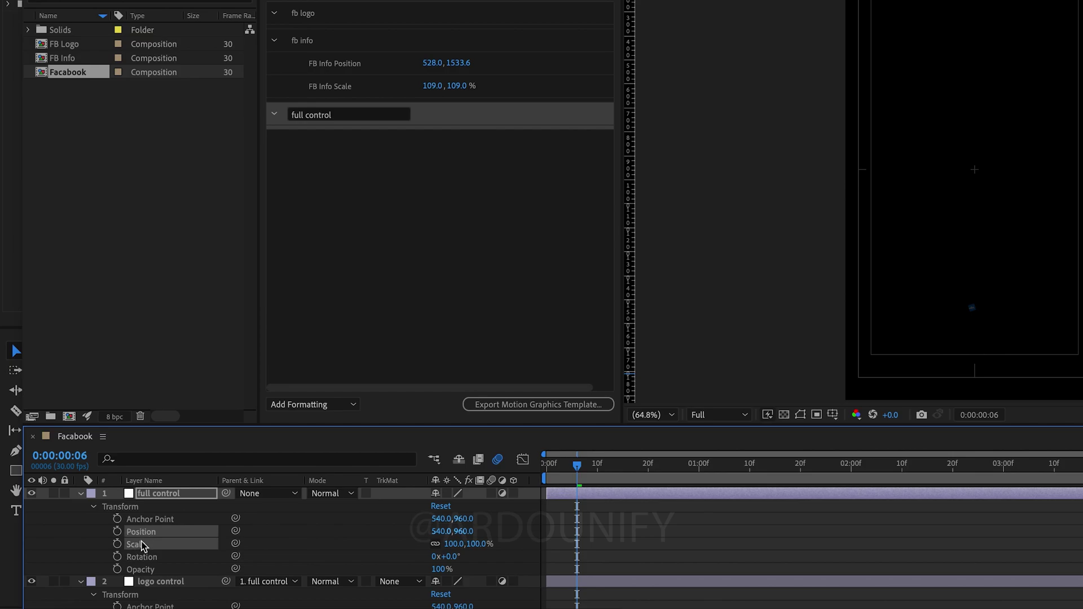
pyautogui.moveTo(144, 538); pyautogui.dragTo(452, 123)
pyautogui.scroll(-5, 152, 571)
pyautogui.scroll(5, 152, 572)
pyautogui.scroll(-3, 151, 572)
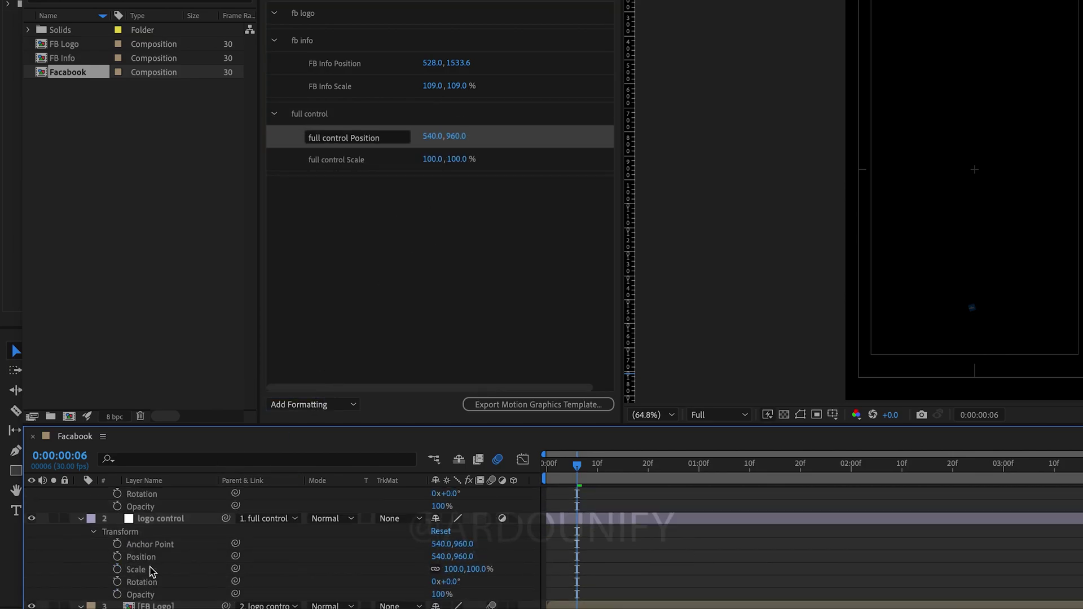
# Step: Add logo control's Position and Scale to the fb logo group
pyautogui.click(148, 558)
pyautogui.keyDown('shift'); pyautogui.click(146, 567); pyautogui.keyUp('shift')
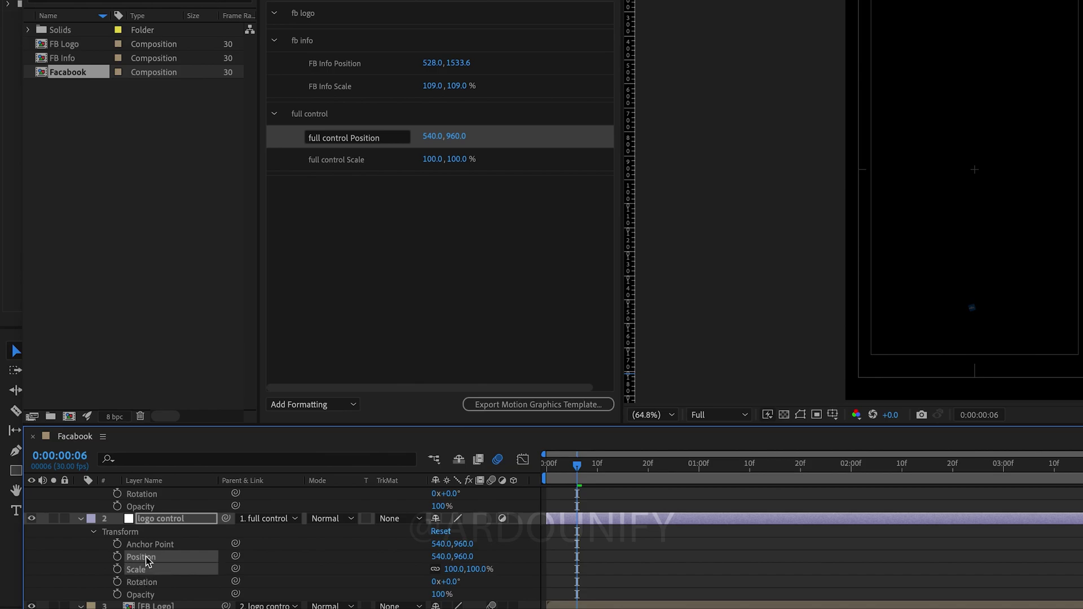
pyautogui.moveTo(145, 565); pyautogui.dragTo(479, 17)
pyautogui.scroll(-4, 195, 491)
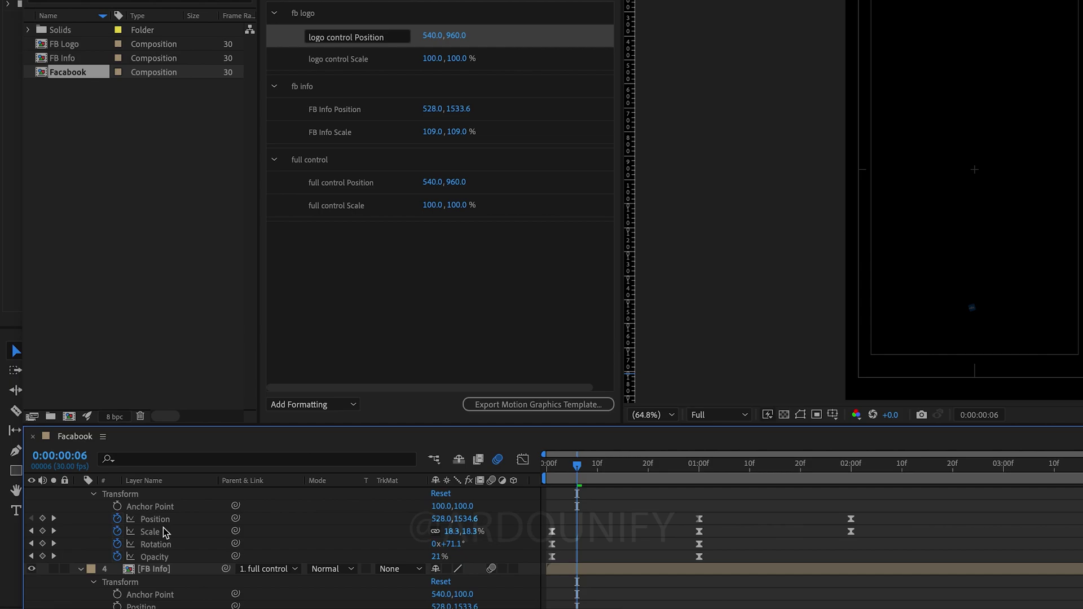
# Step: Save the project and re-export Facebook Lower Third.mogrt, replacing the old file despite missing fonts
pyautogui.click(515, 407)
pyautogui.click(841, 265)
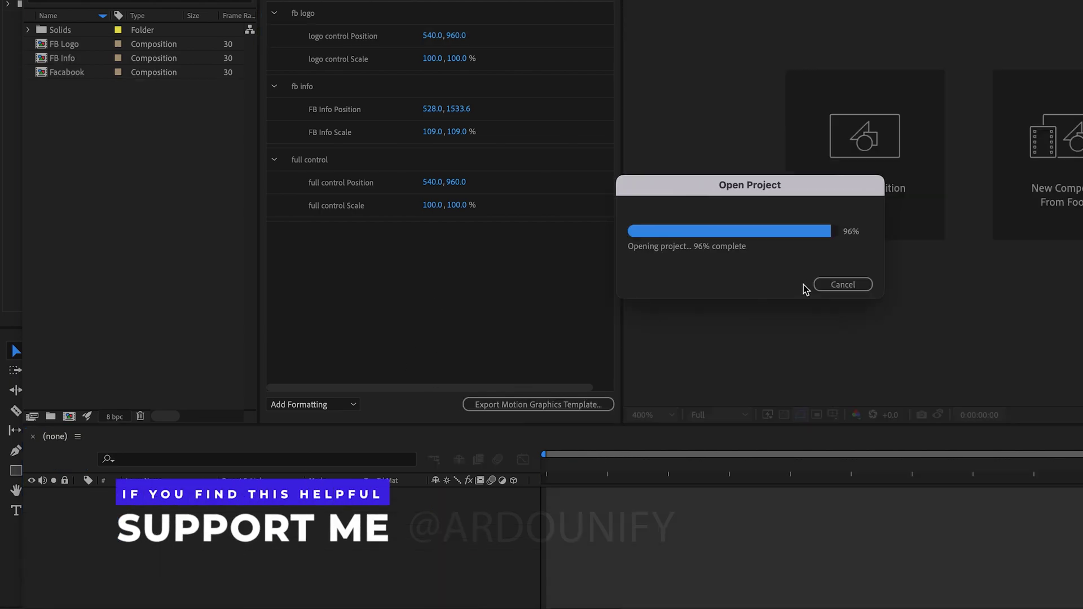
pyautogui.click(932, 395)
pyautogui.click(827, 266)
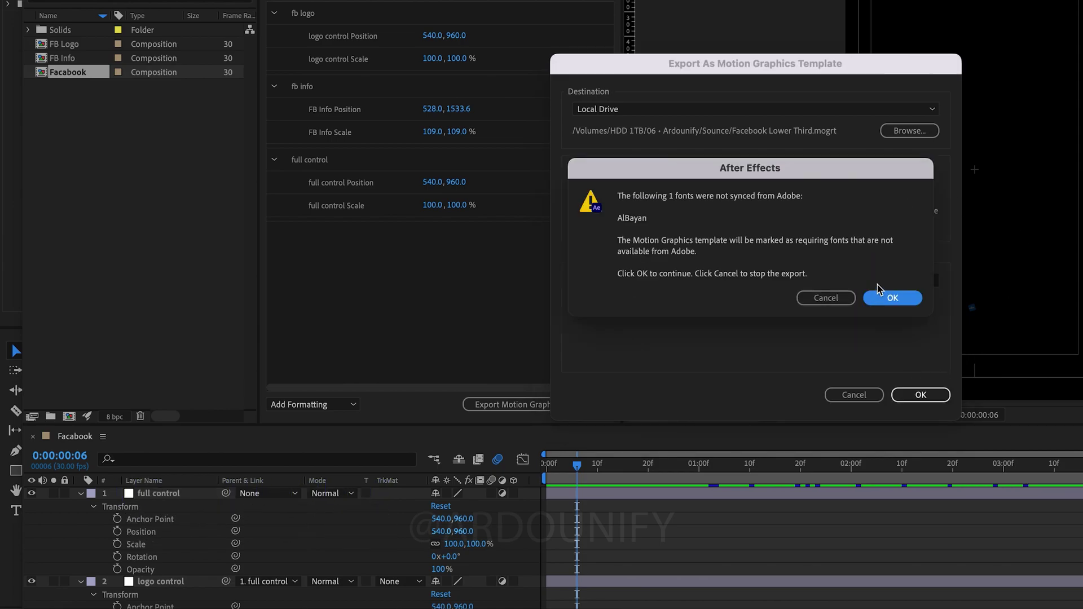
pyautogui.click(897, 297)
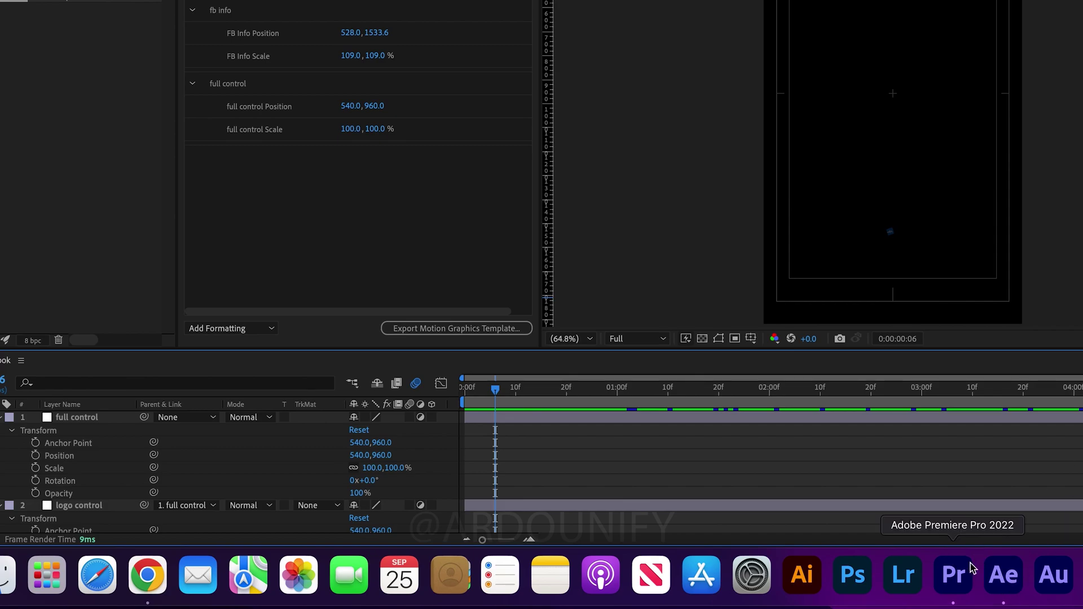
# Step: In Premiere Pro, install Facebook Lower Third.mogrt from Essential Graphics, overwriting the installed version
pyautogui.click(953, 576)
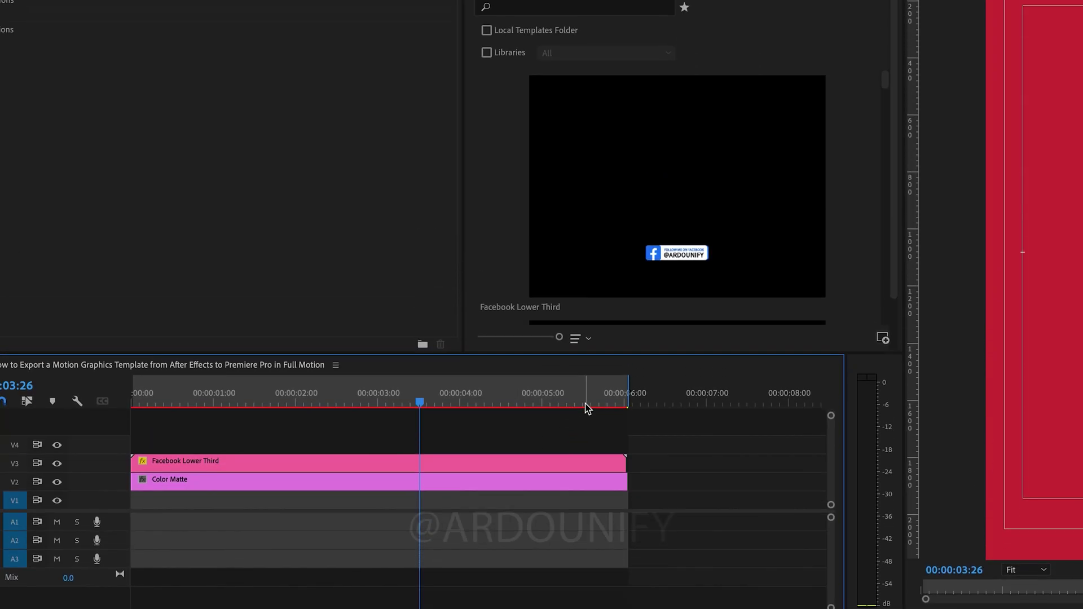
pyautogui.click(882, 341)
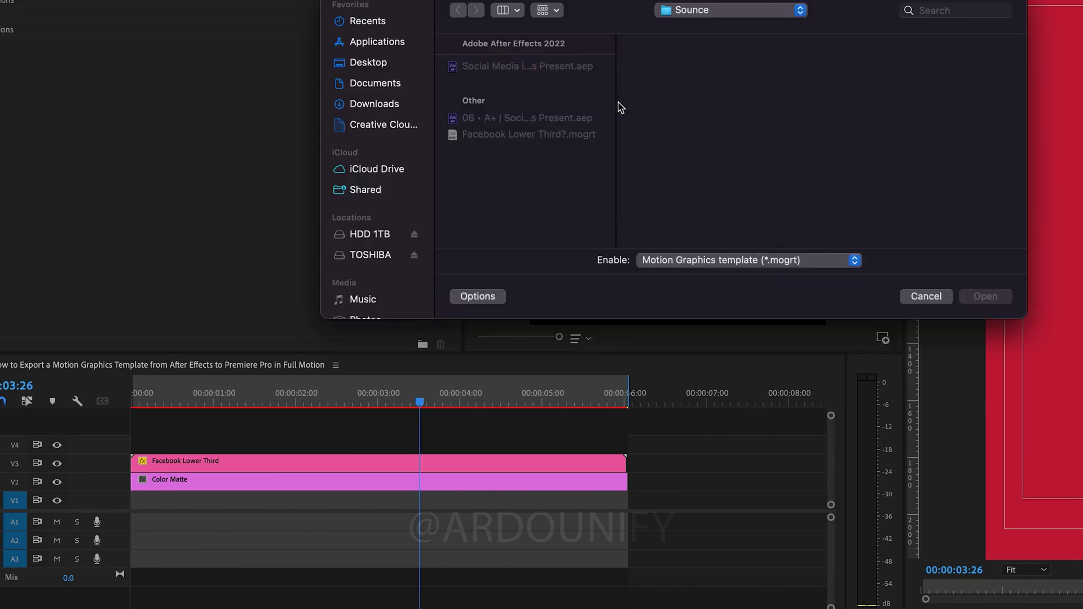
pyautogui.click(492, 136)
pyautogui.click(988, 303)
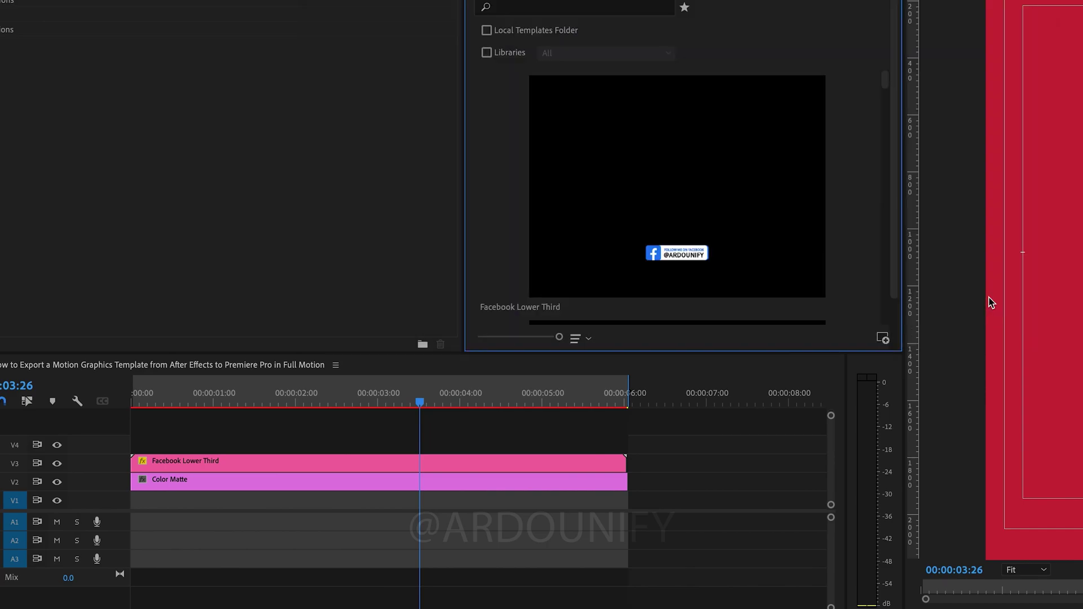
pyautogui.click(724, 285)
# Step: Place the Facebook Lower Third template on V4 and play the sequence from 00:00:00:00
pyautogui.moveTo(780, 166); pyautogui.dragTo(135, 446)
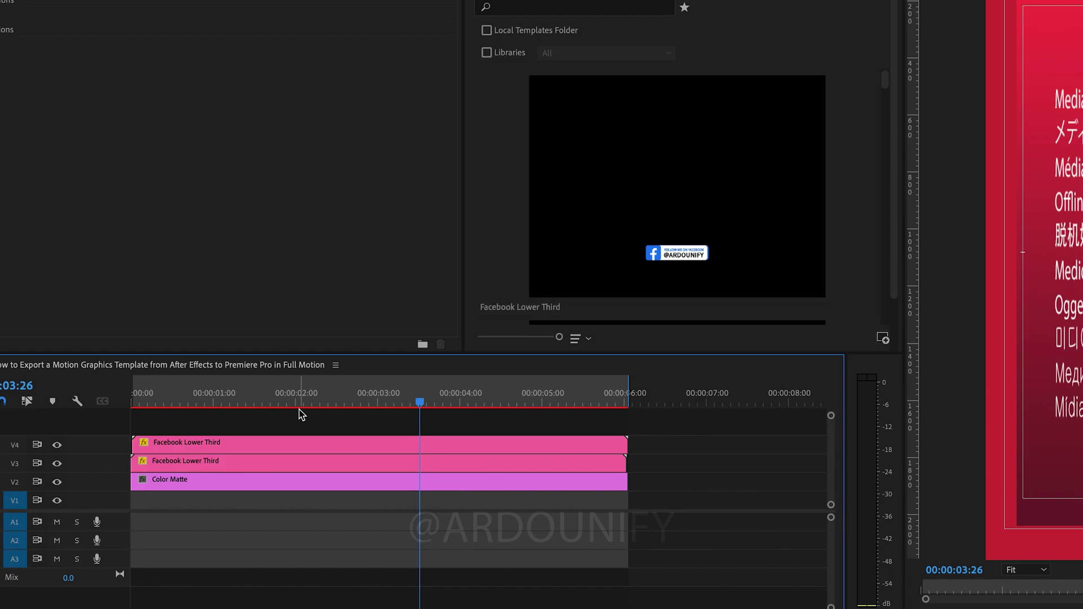
pyautogui.moveTo(311, 399); pyautogui.dragTo(3, 401)
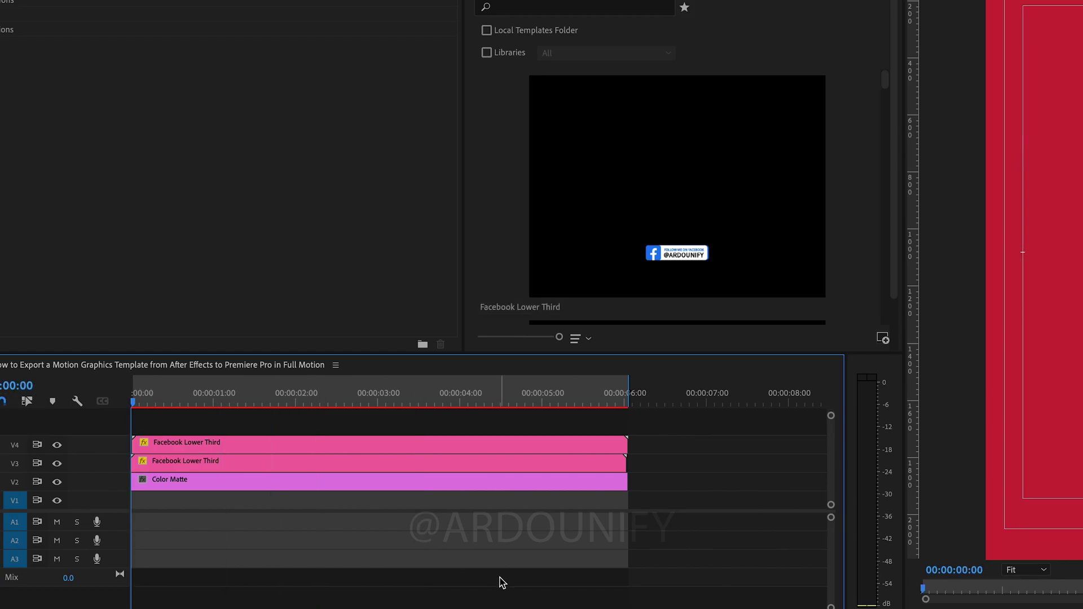
pyautogui.press('space')
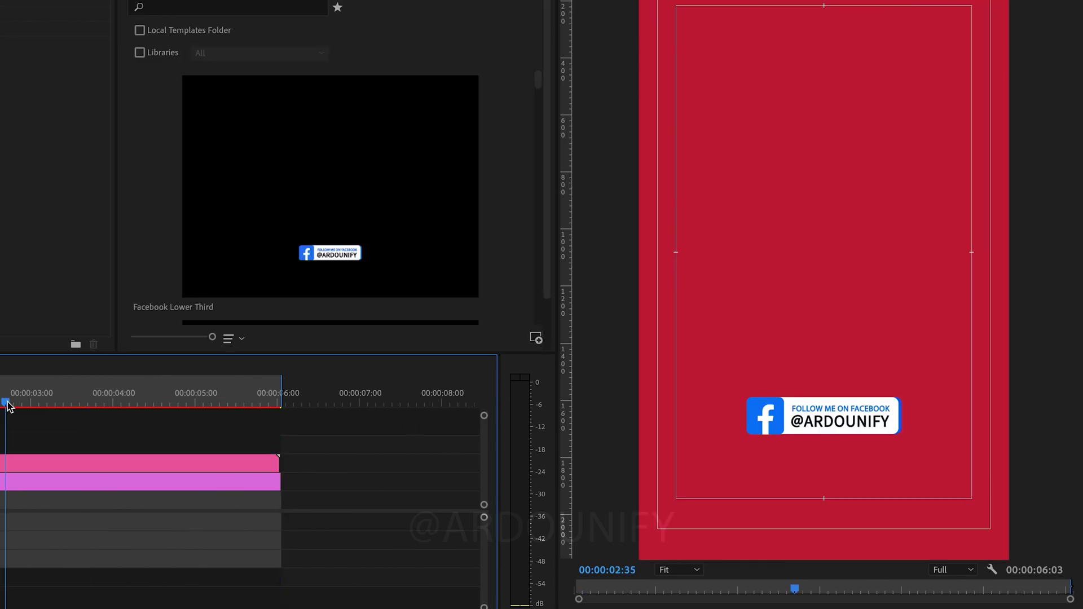
# Step: Scrub the logo control and full control Position values to test the badge, undo, then replay
pyautogui.click(34, 460)
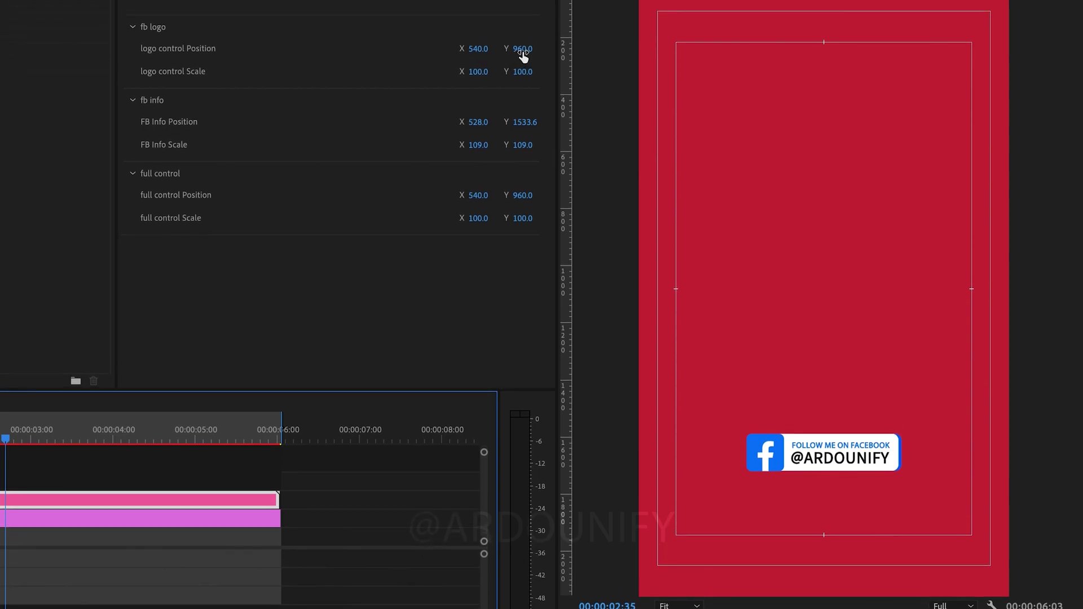
pyautogui.moveTo(523, 50); pyautogui.dragTo(514, 51)
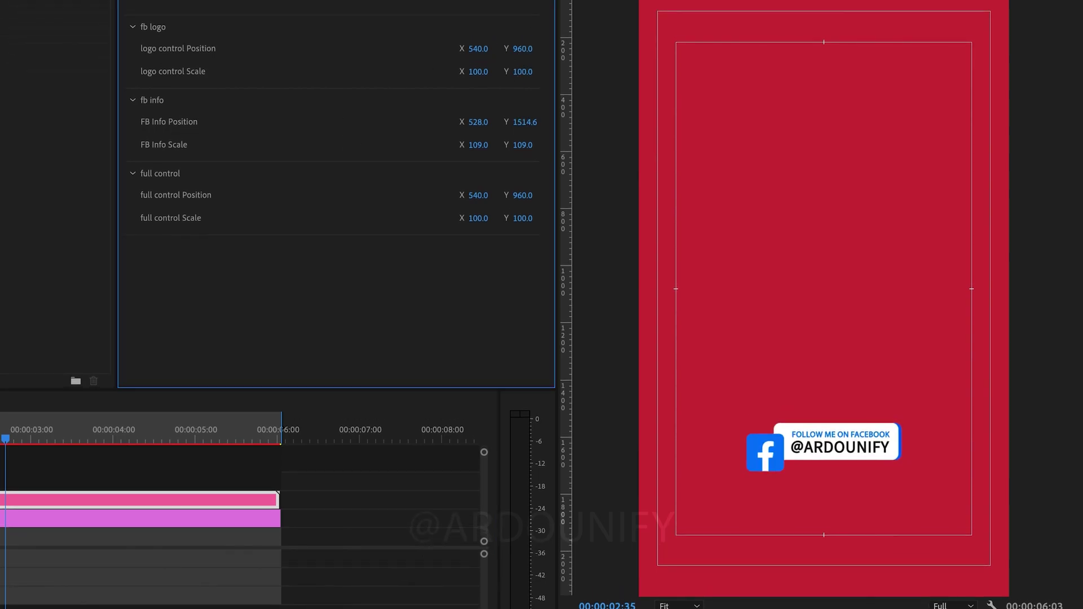
pyautogui.moveTo(522, 196); pyautogui.dragTo(550, 195)
pyautogui.hotkey('ctrl', 'z')
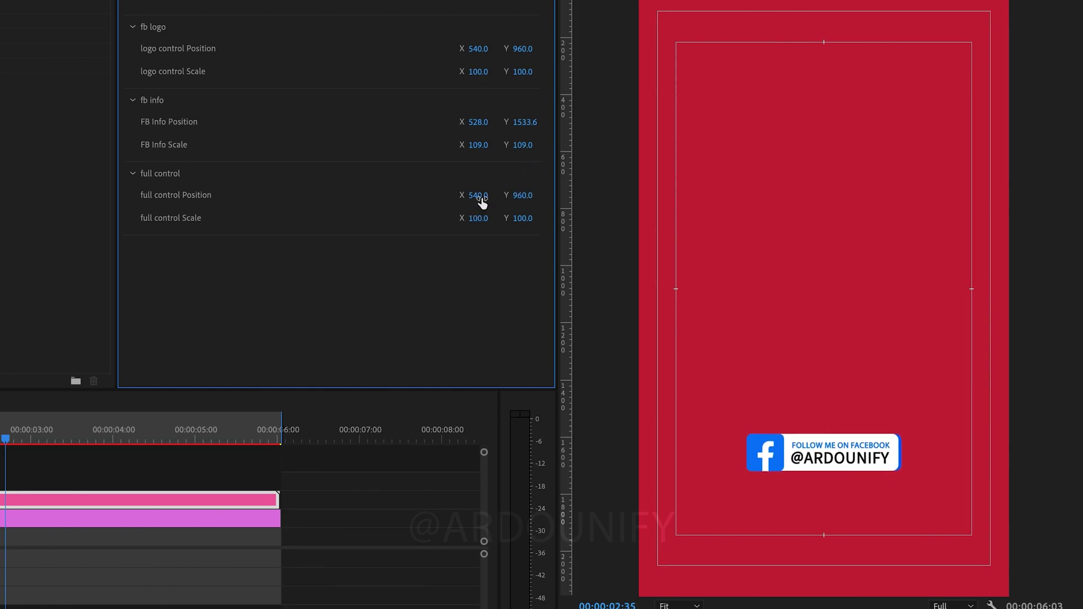
pyautogui.moveTo(478, 195)
pyautogui.mouseDown()
pyautogui.moveTo(468, 195)
pyautogui.moveTo(483, 197)
pyautogui.mouseUp()
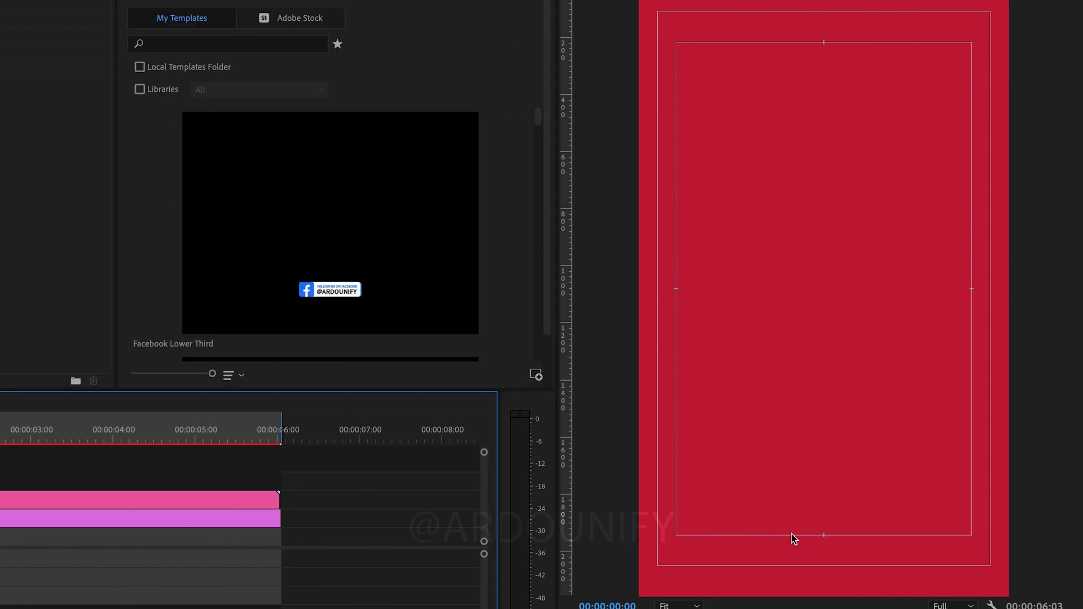
pyautogui.press('space')
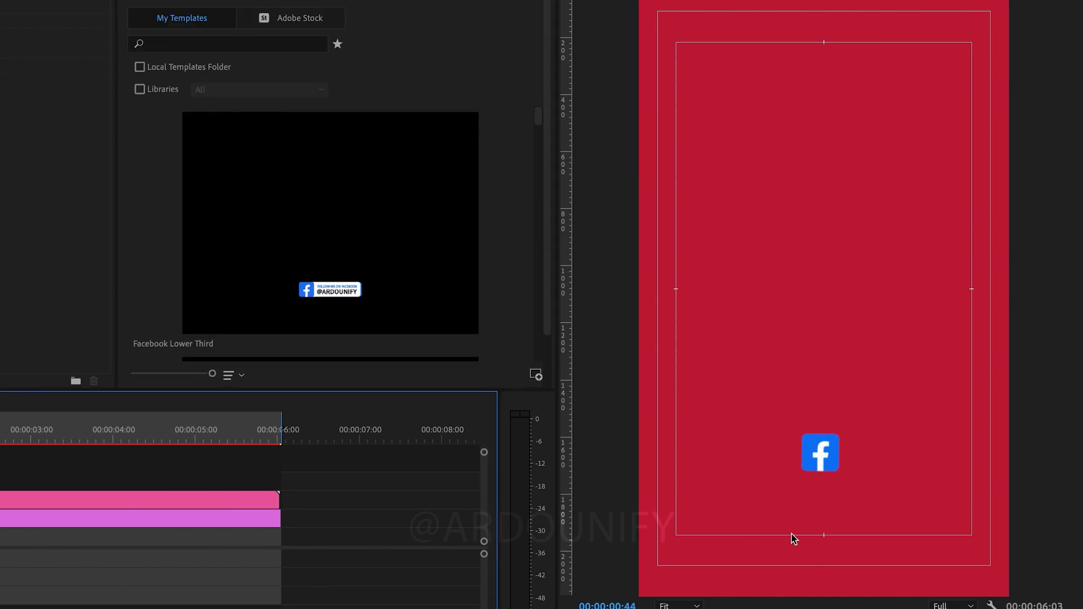